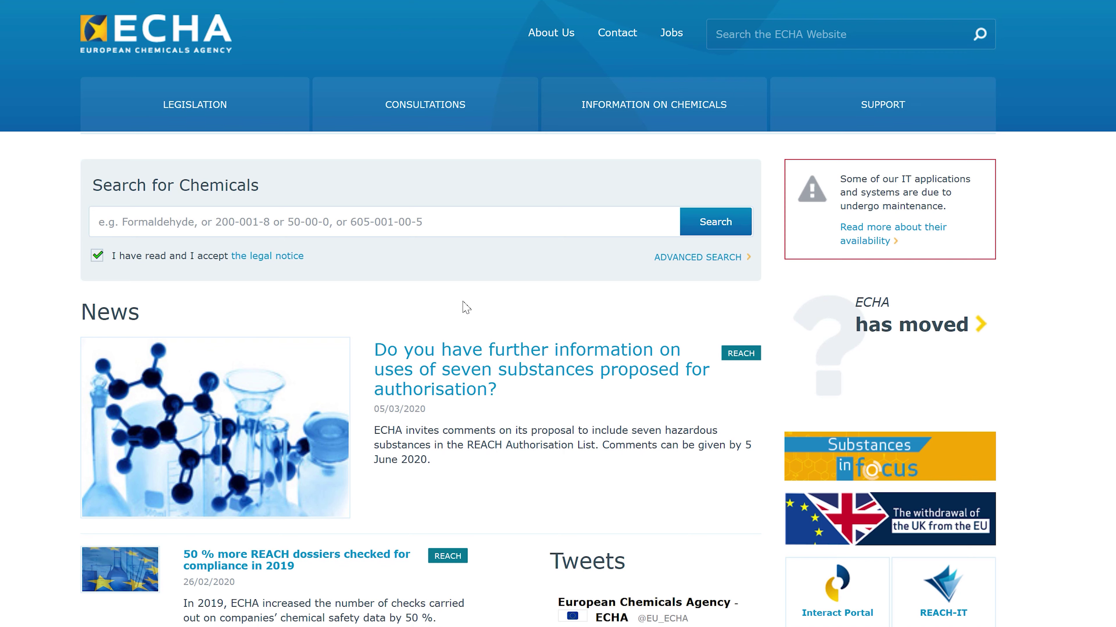
# Open the EU Chemicals Legislation Finder (EUCLEF) from the LEGISLATION > REACH menu
pyautogui.click(209, 106)
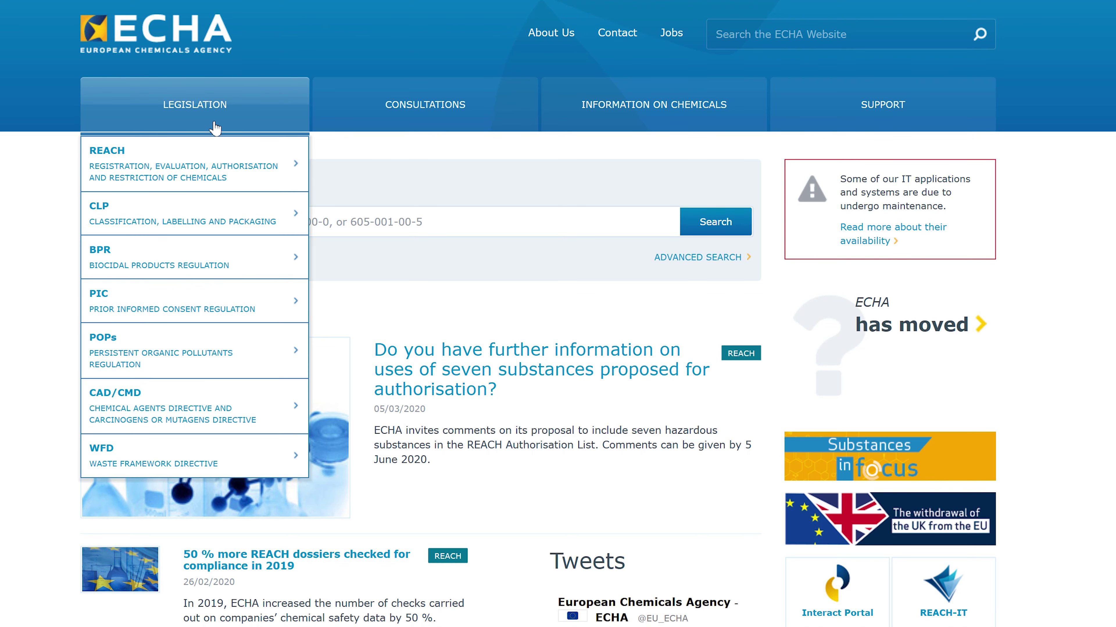
pyautogui.moveTo(220, 163)
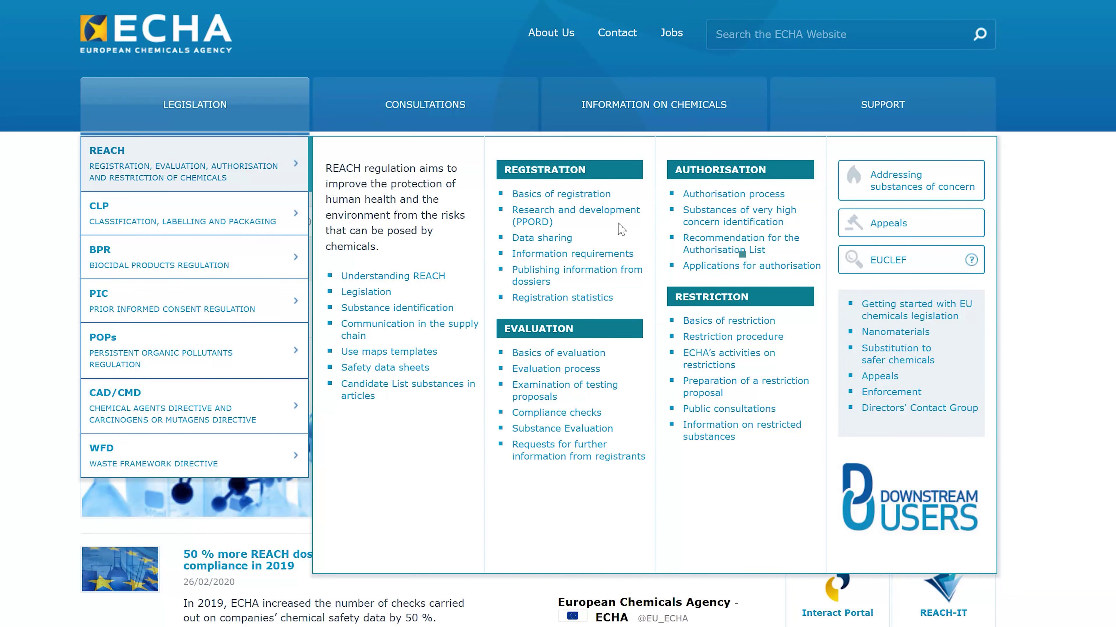
pyautogui.click(896, 261)
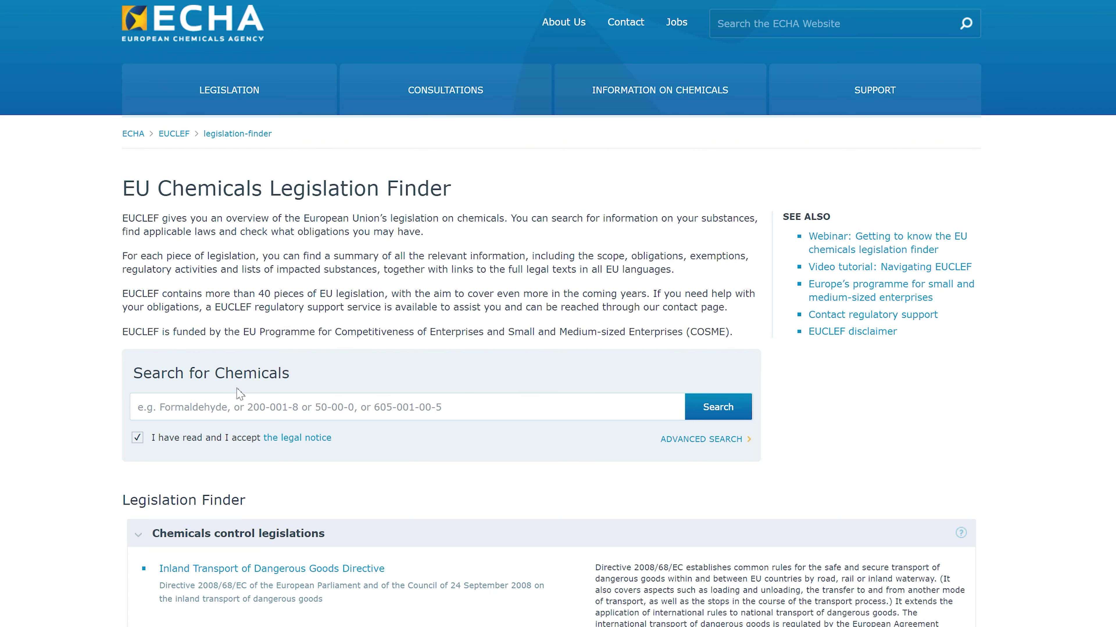
# Browse the Legislation Finder categories, including chemicals control and environmental legislation
pyautogui.scroll(-3, 240, 391)
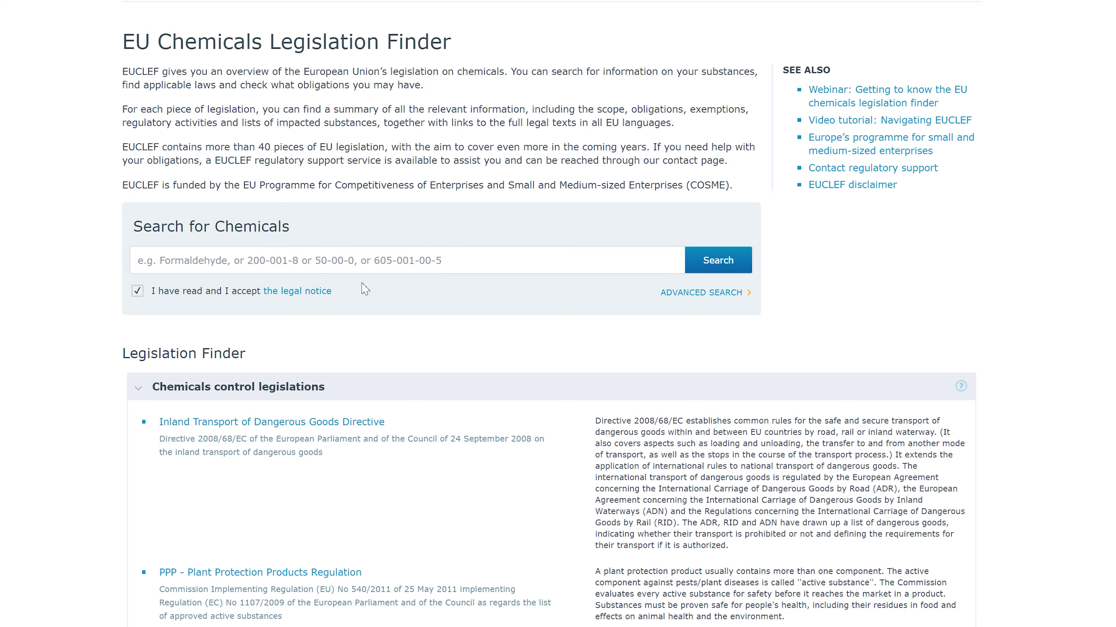
pyautogui.scroll(-10, 365, 289)
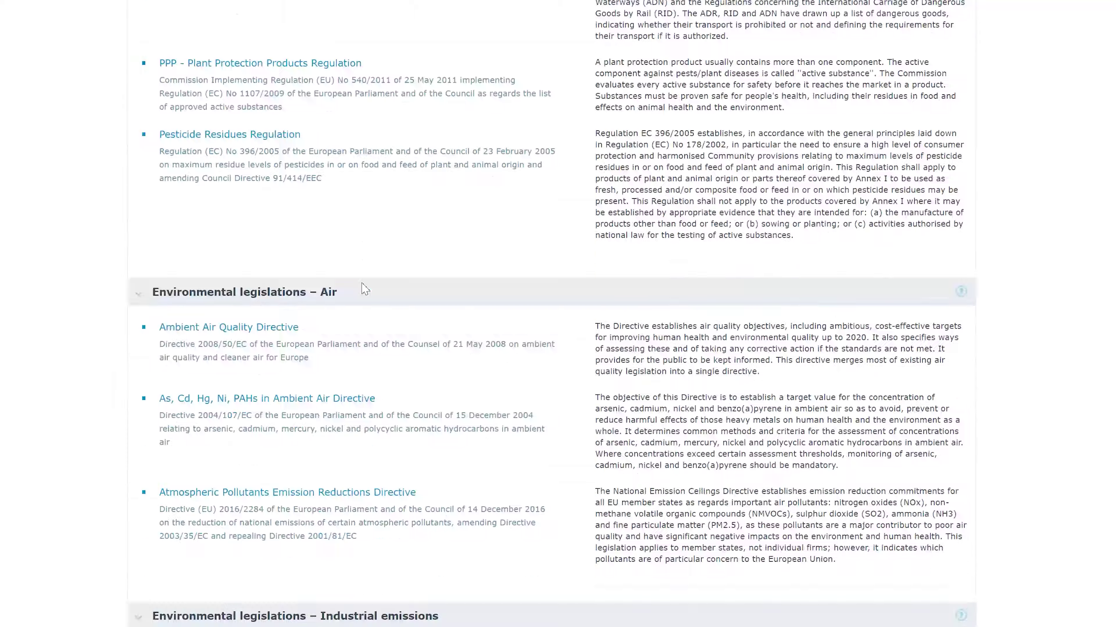
pyautogui.scroll(-2, 365, 289)
pyautogui.scroll(-8, 351, 281)
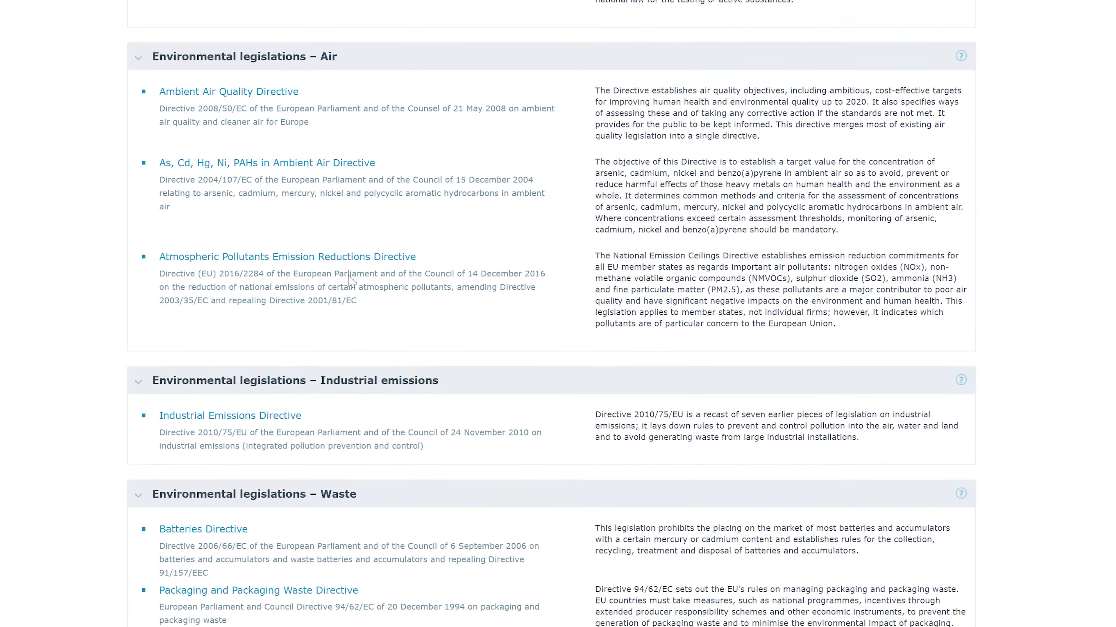
pyautogui.scroll(-4, 351, 281)
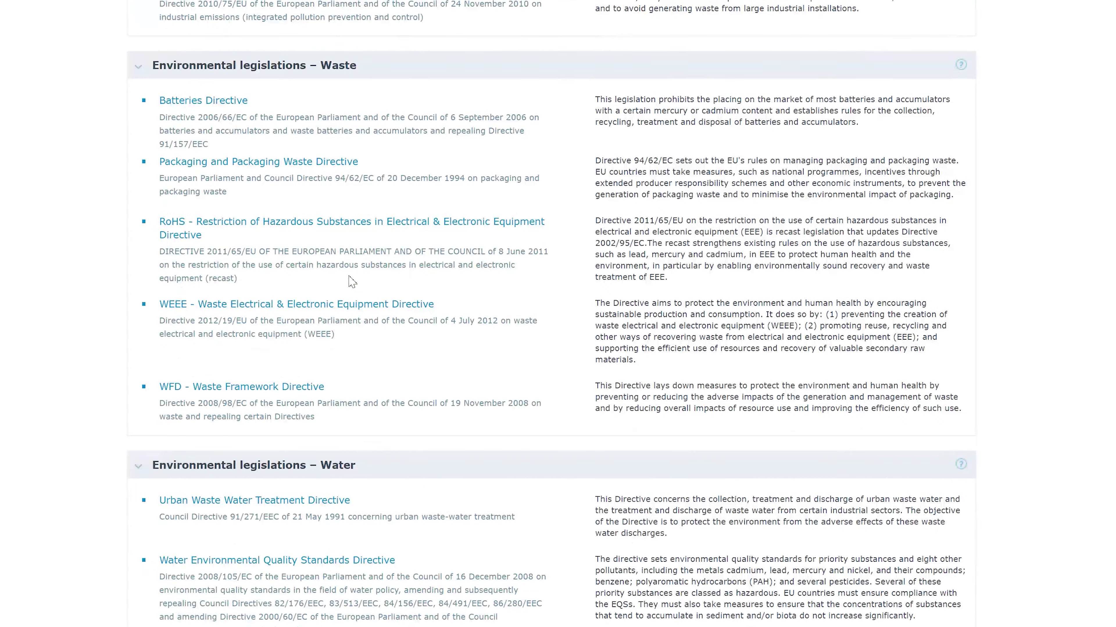
pyautogui.scroll(9, 336, 281)
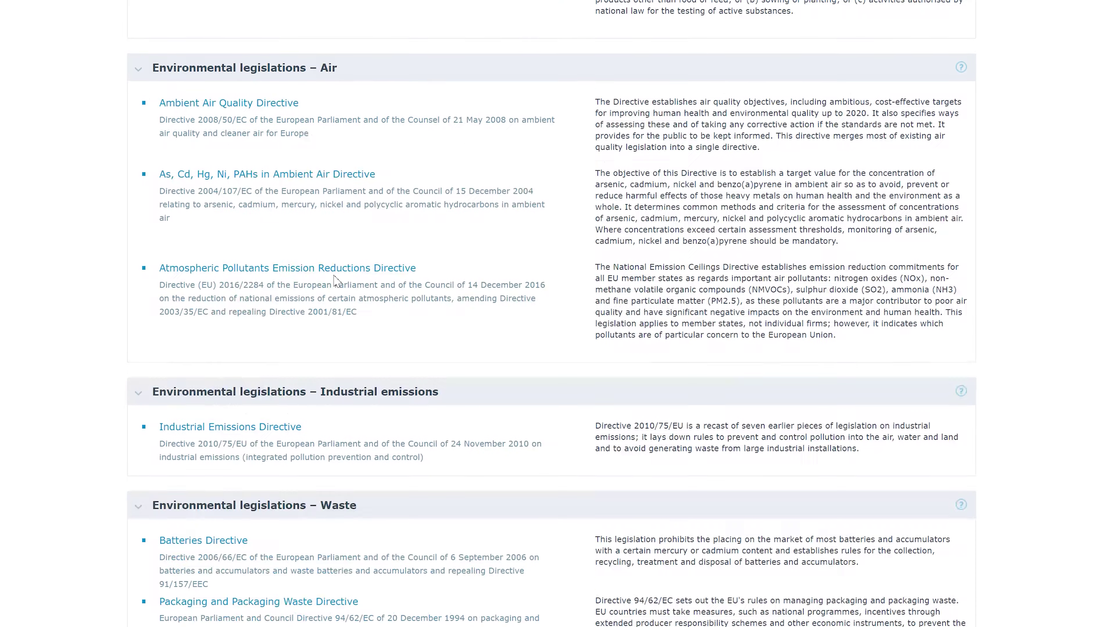
pyautogui.scroll(19, 336, 282)
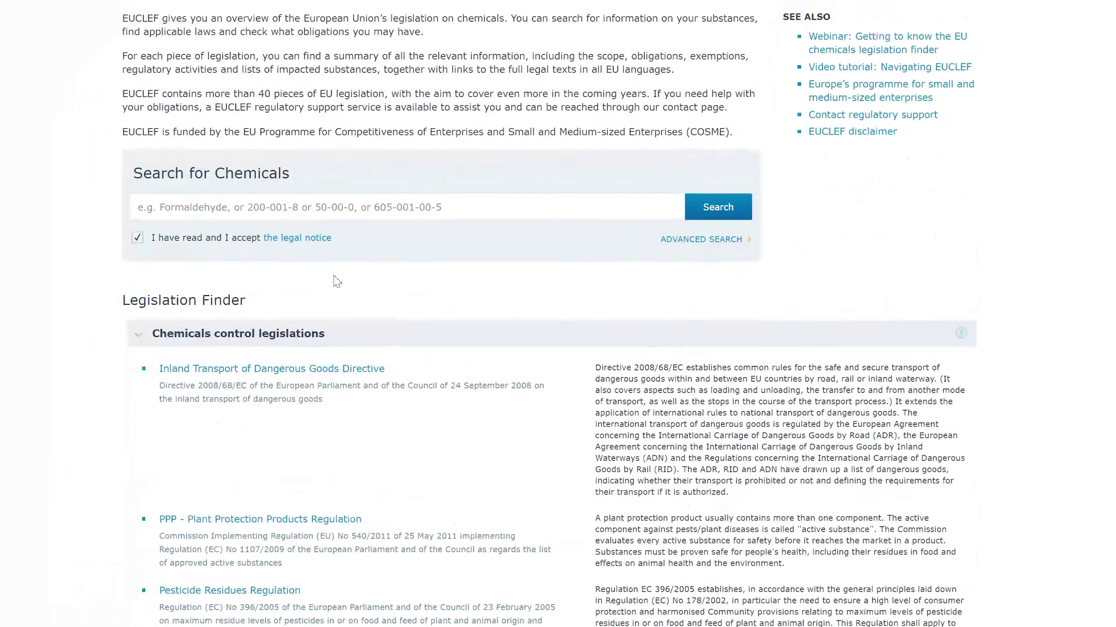
pyautogui.scroll(-6, 336, 281)
pyautogui.scroll(-3, 336, 281)
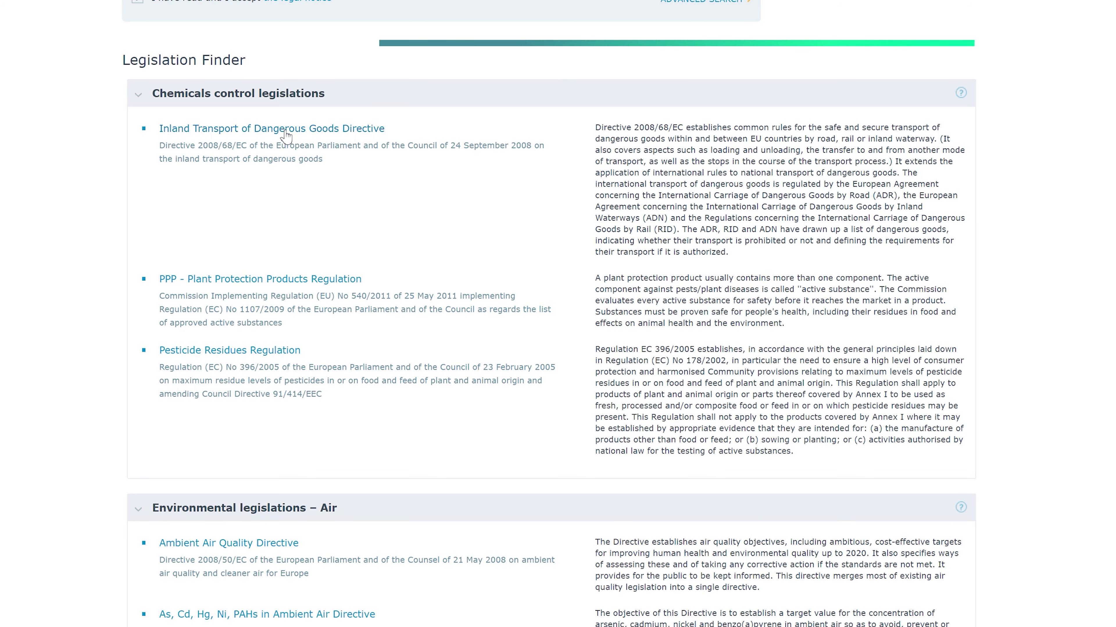
# View the Inland Transport of Dangerous Goods Directive 2008/68/EC profile with its scope and exemptions
pyautogui.click(286, 136)
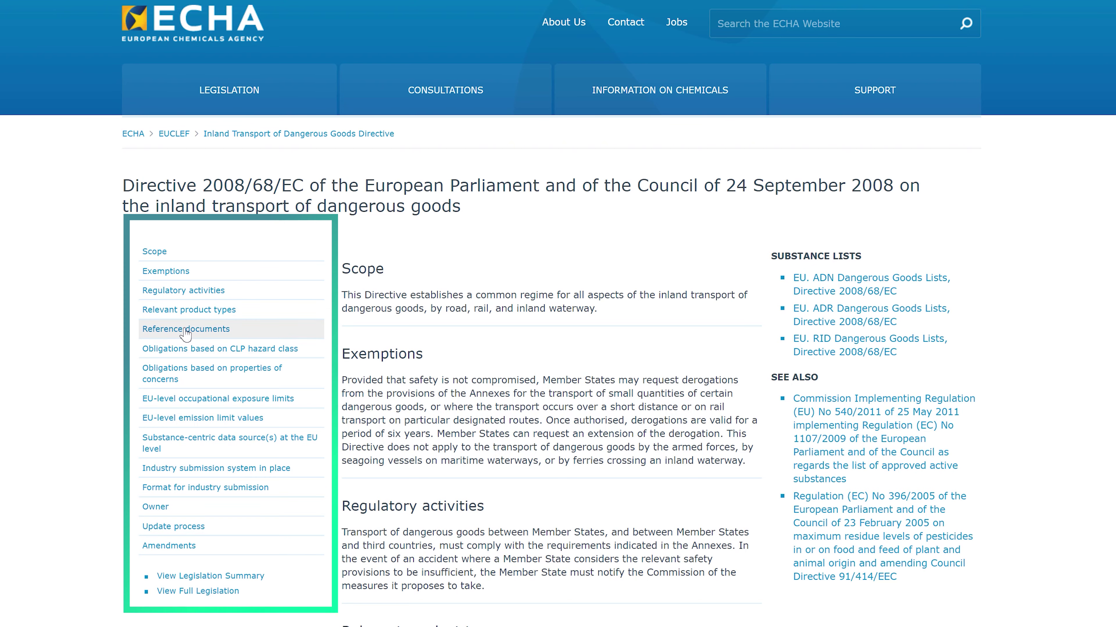
pyautogui.scroll(-3, 185, 334)
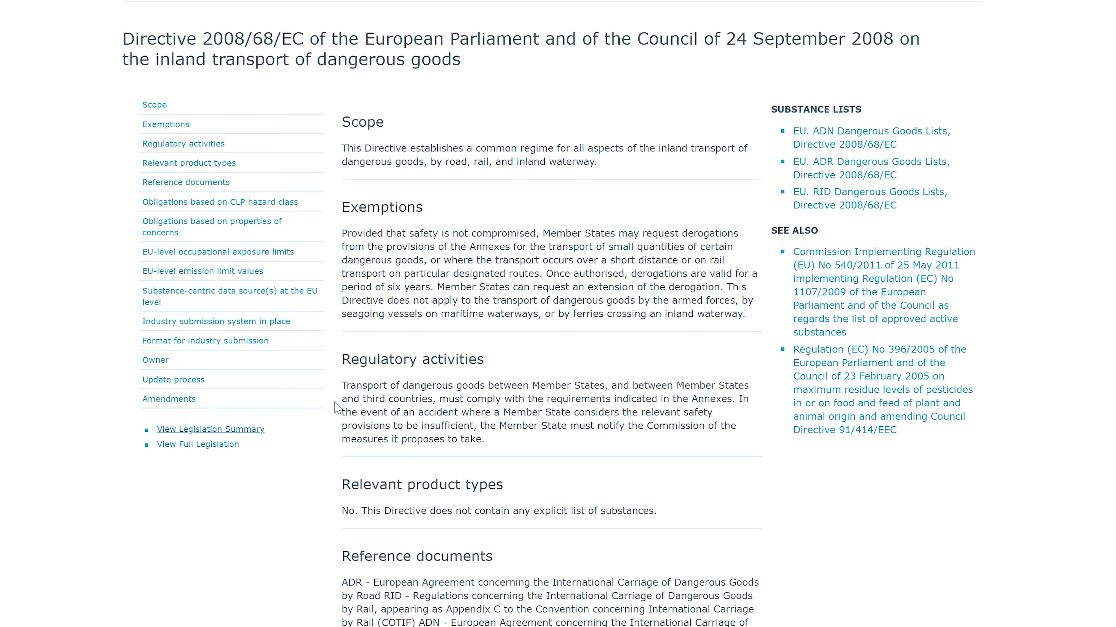
pyautogui.scroll(3, 608, 343)
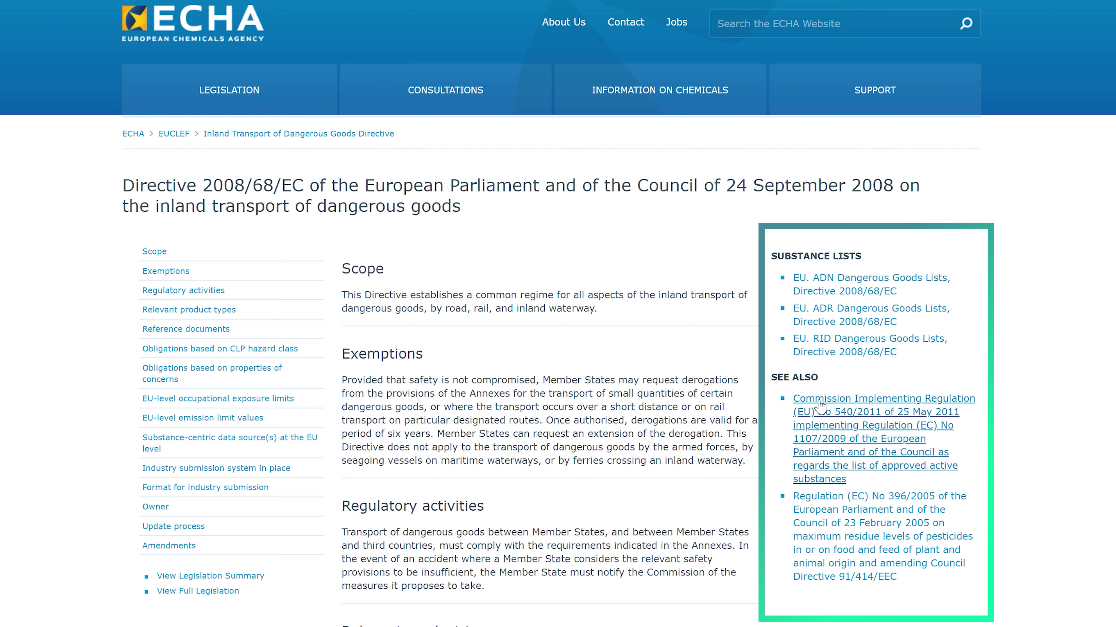
# Browse the EU. ADN Dangerous Goods Lists table of 2,929 substances for Directive 2008/68/EC
pyautogui.click(858, 299)
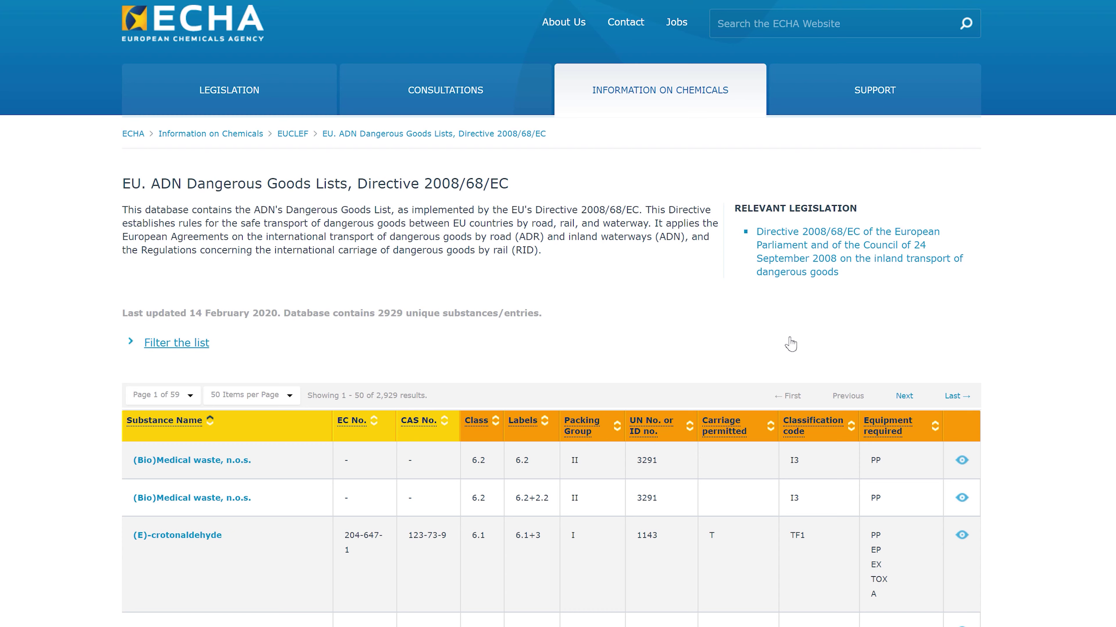
pyautogui.scroll(-3, 723, 354)
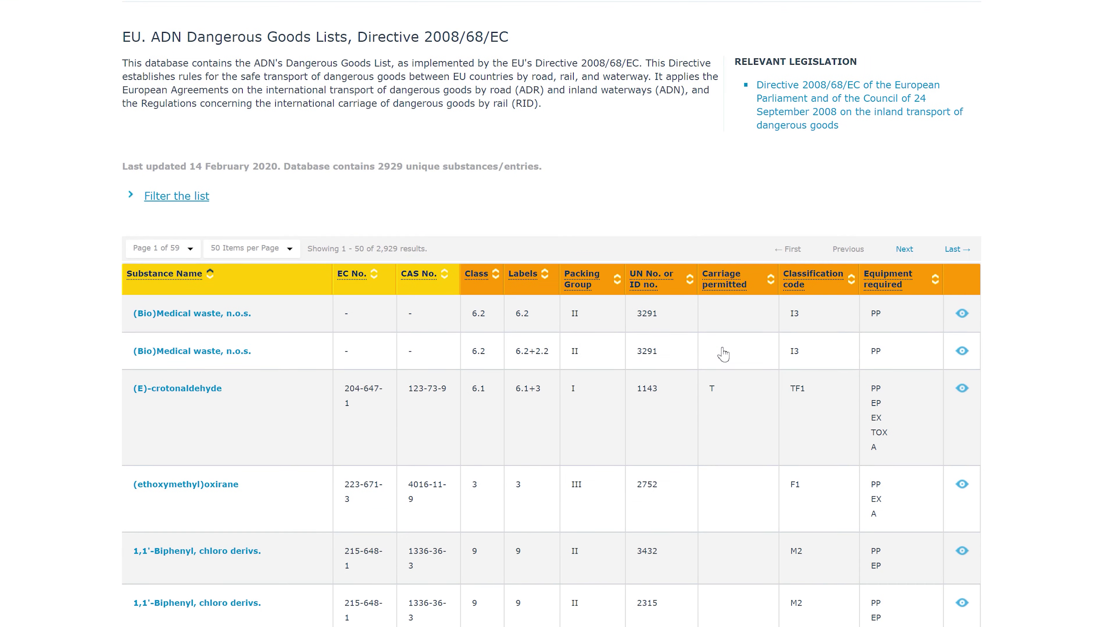
pyautogui.click(723, 279)
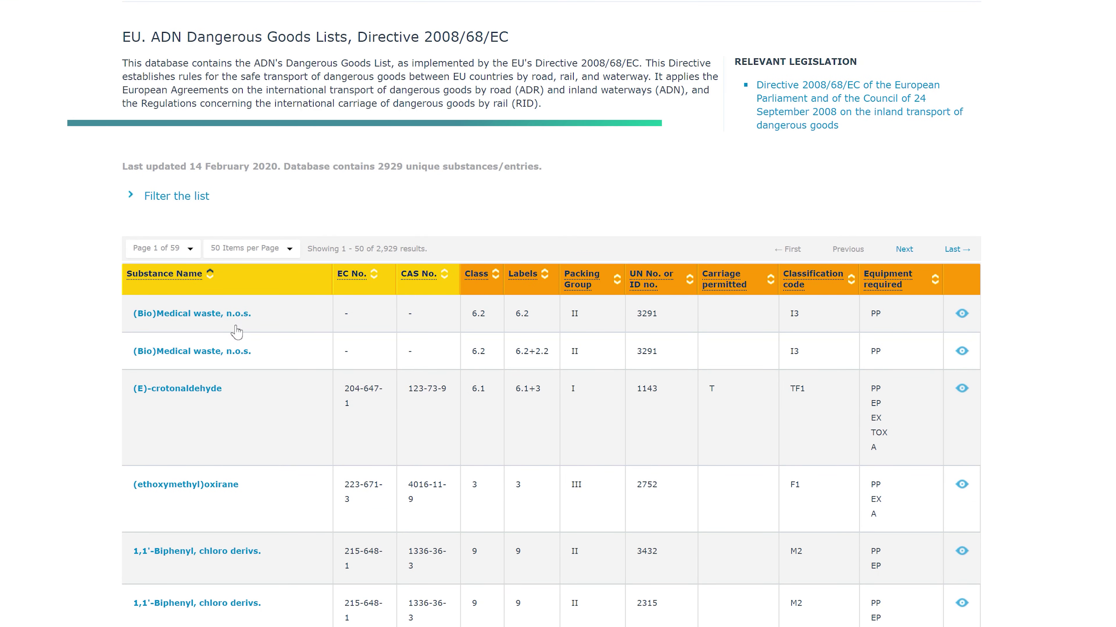
pyautogui.scroll(-3, 304, 379)
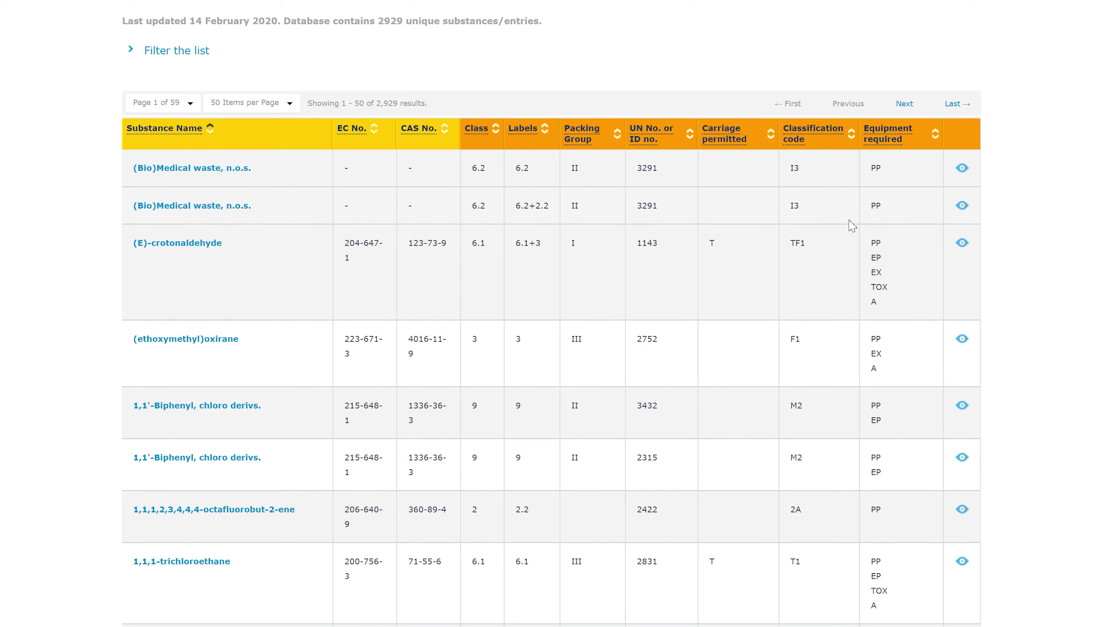
pyautogui.scroll(2, 849, 227)
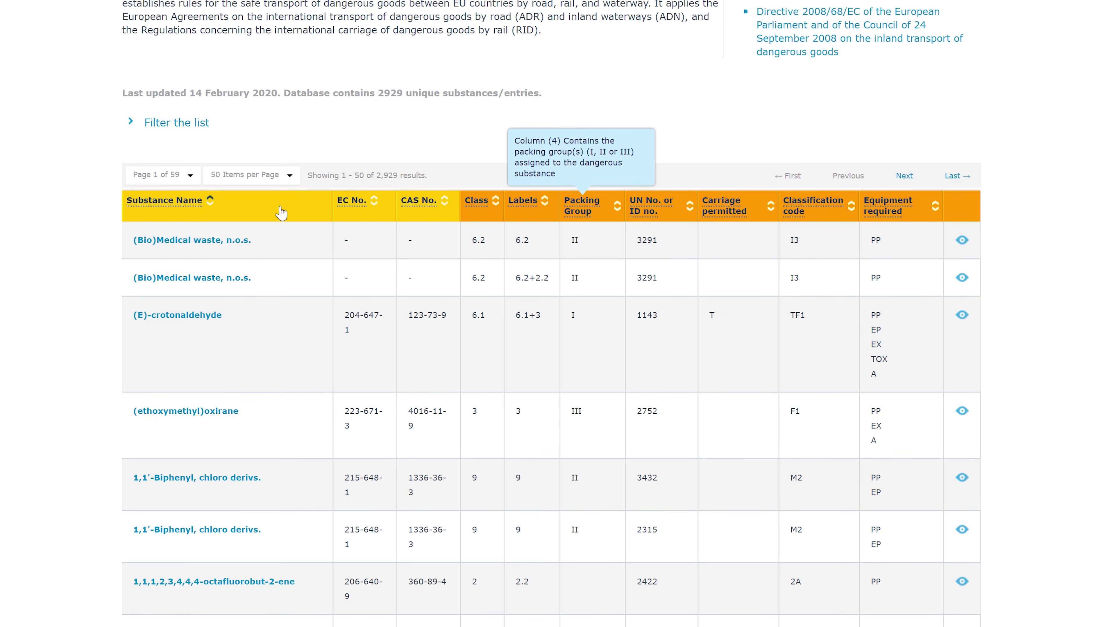
# Expand the substance list filter options and scroll through the dangerous goods table
pyautogui.click(172, 126)
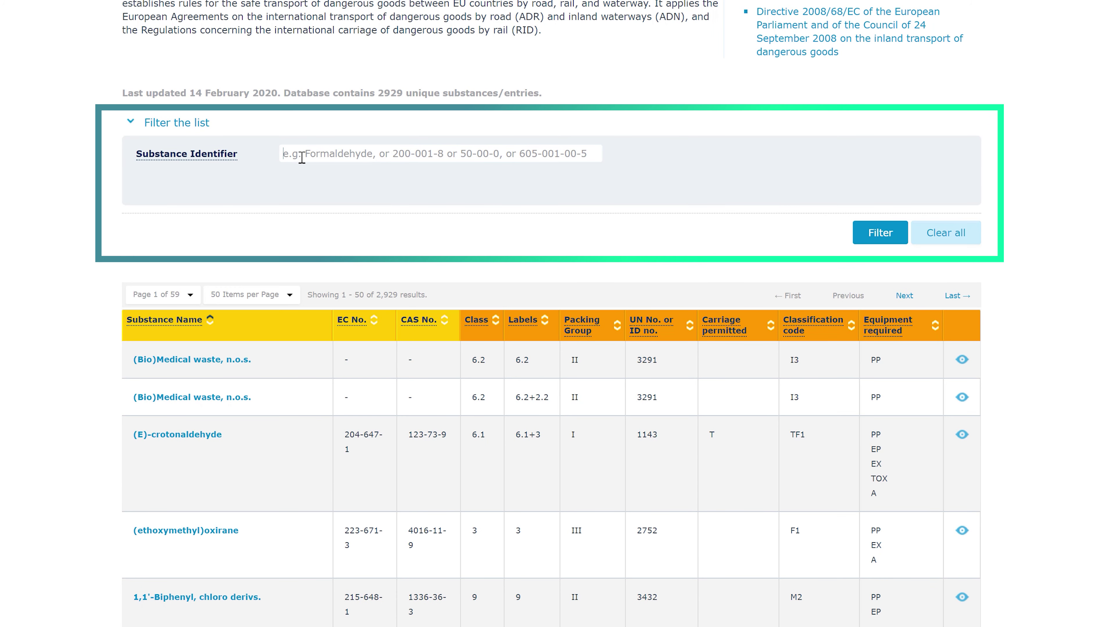
pyautogui.click(364, 163)
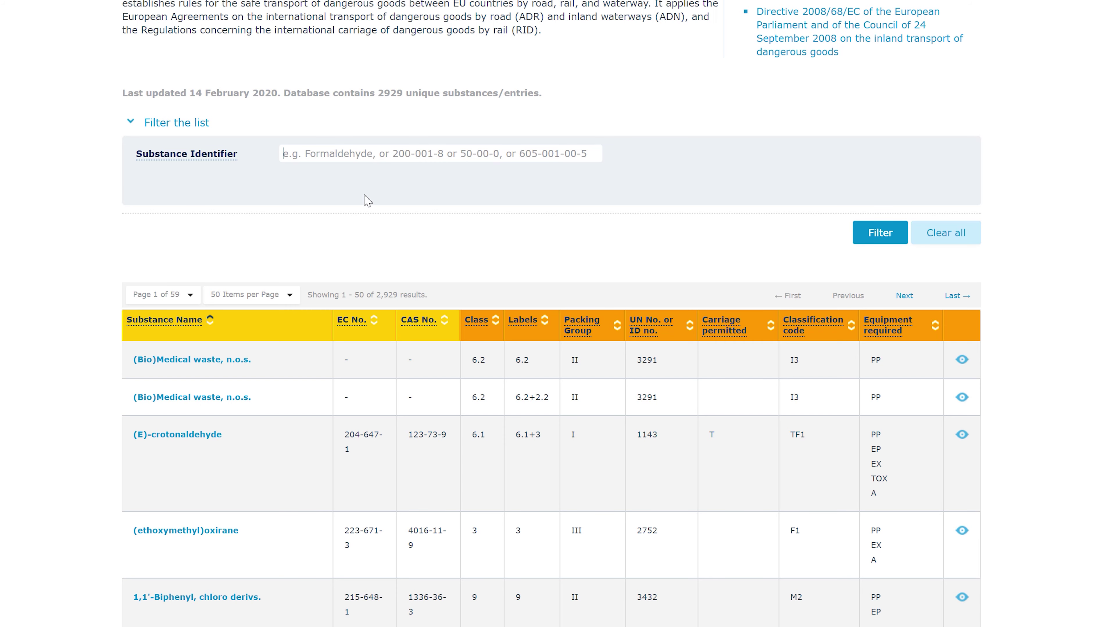
pyautogui.scroll(-15, 367, 201)
pyautogui.scroll(-20, 367, 201)
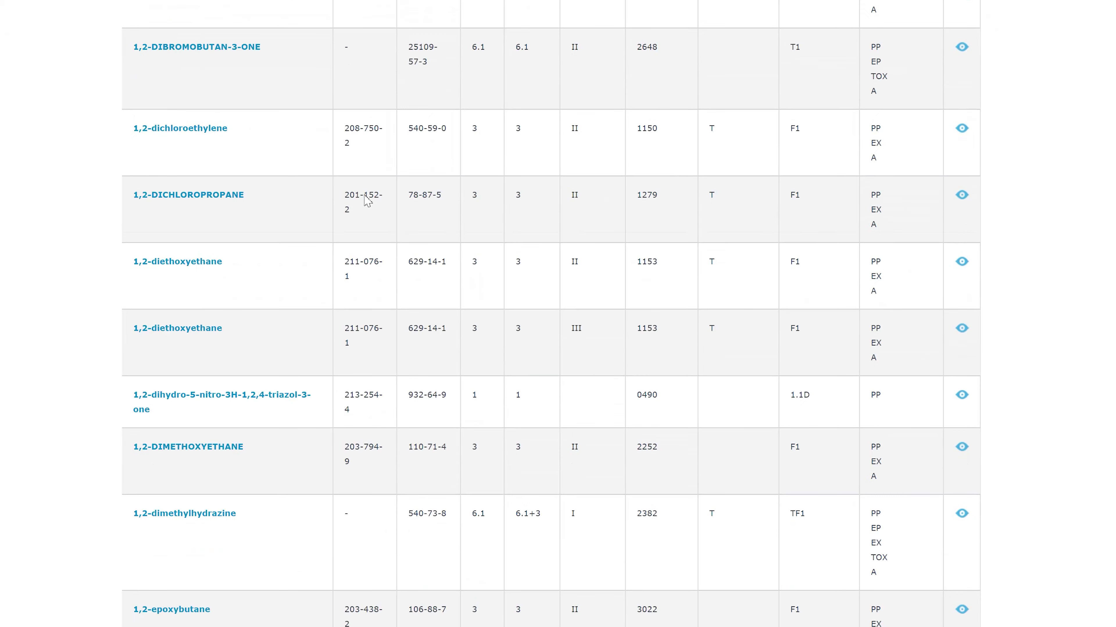
pyautogui.scroll(-20, 368, 200)
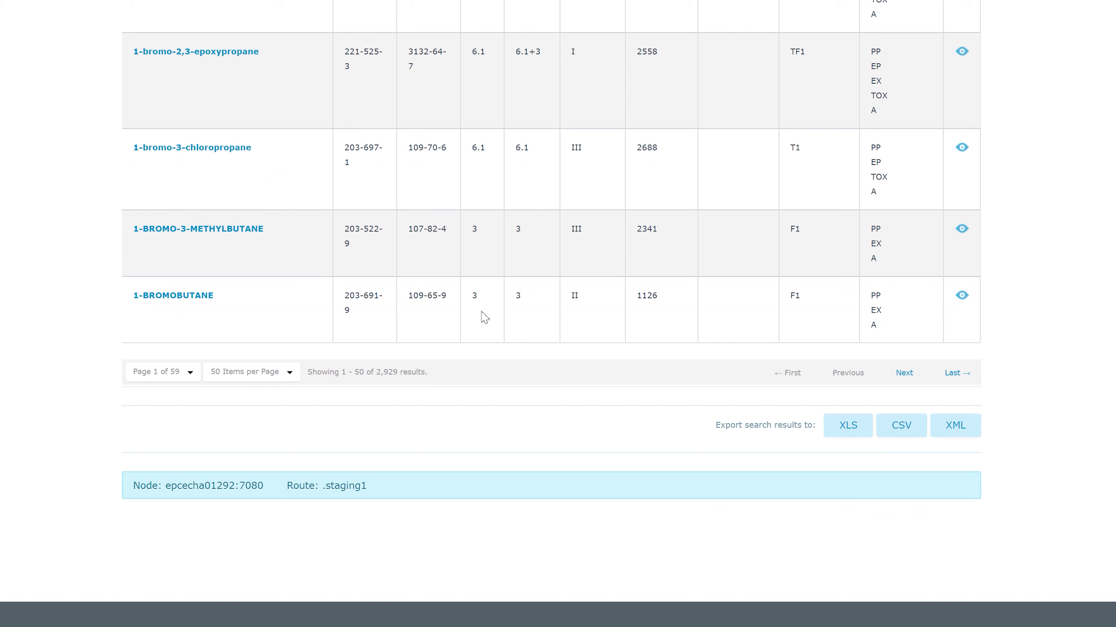
pyautogui.click(951, 372)
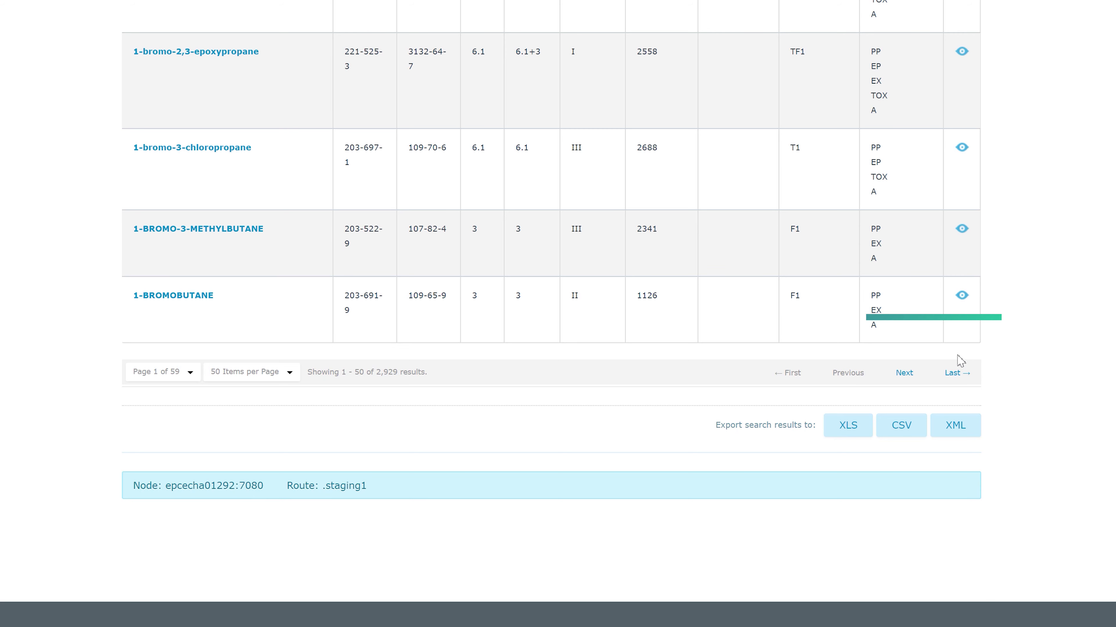
# Open the Substance Infocard for 1,1-difluoroethane from the dangerous goods list
pyautogui.scroll(8, 960, 361)
pyautogui.scroll(20, 960, 361)
pyautogui.scroll(20, 959, 435)
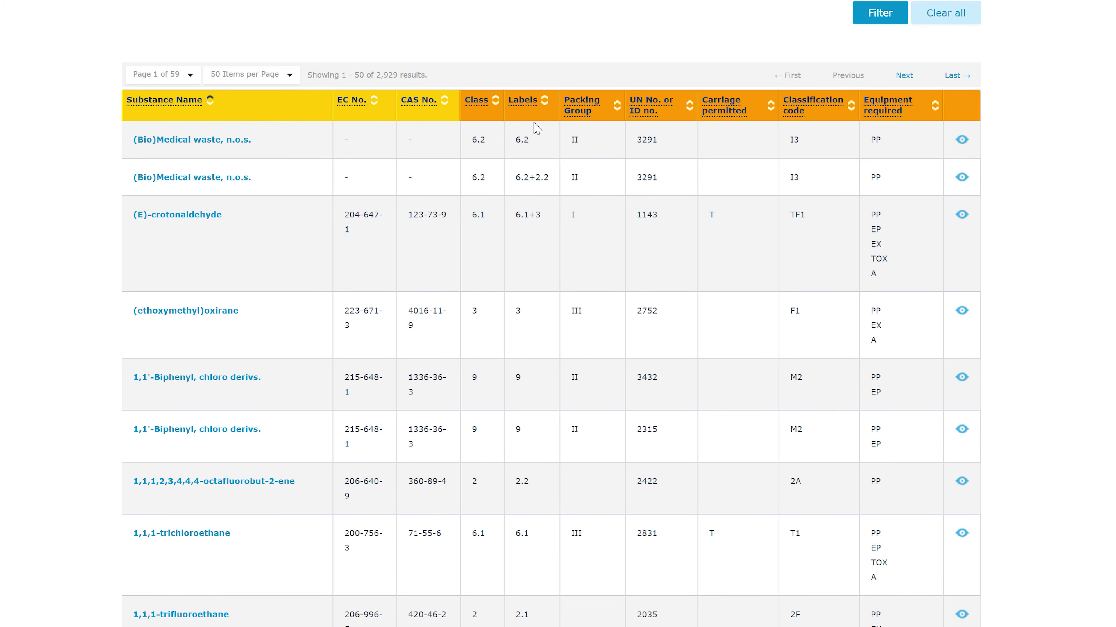
pyautogui.moveTo(487, 106)
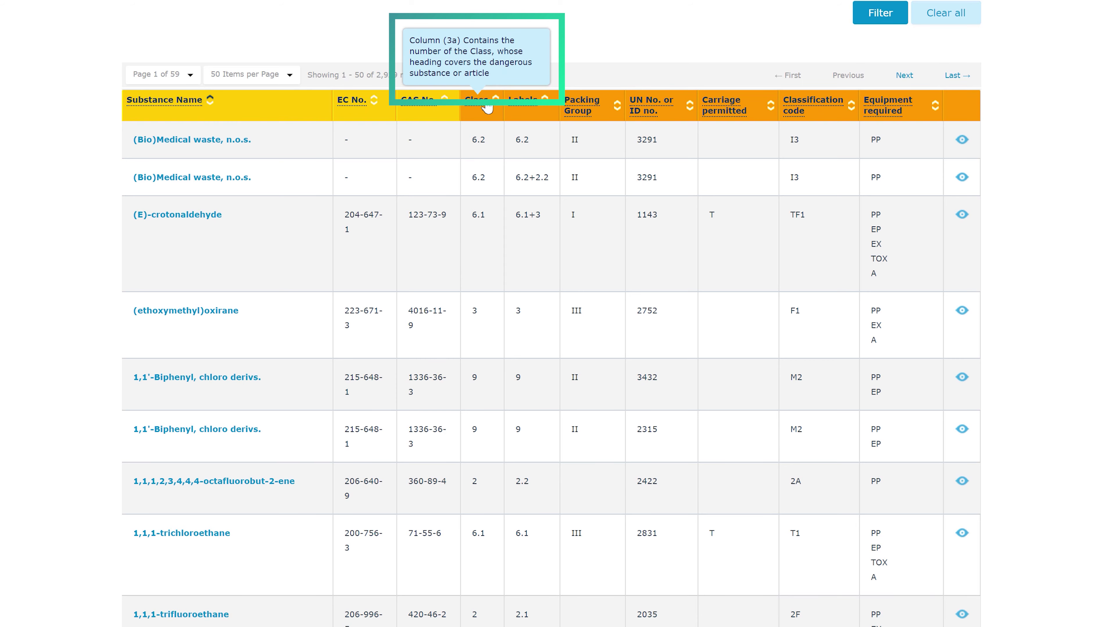
pyautogui.scroll(-8, 515, 227)
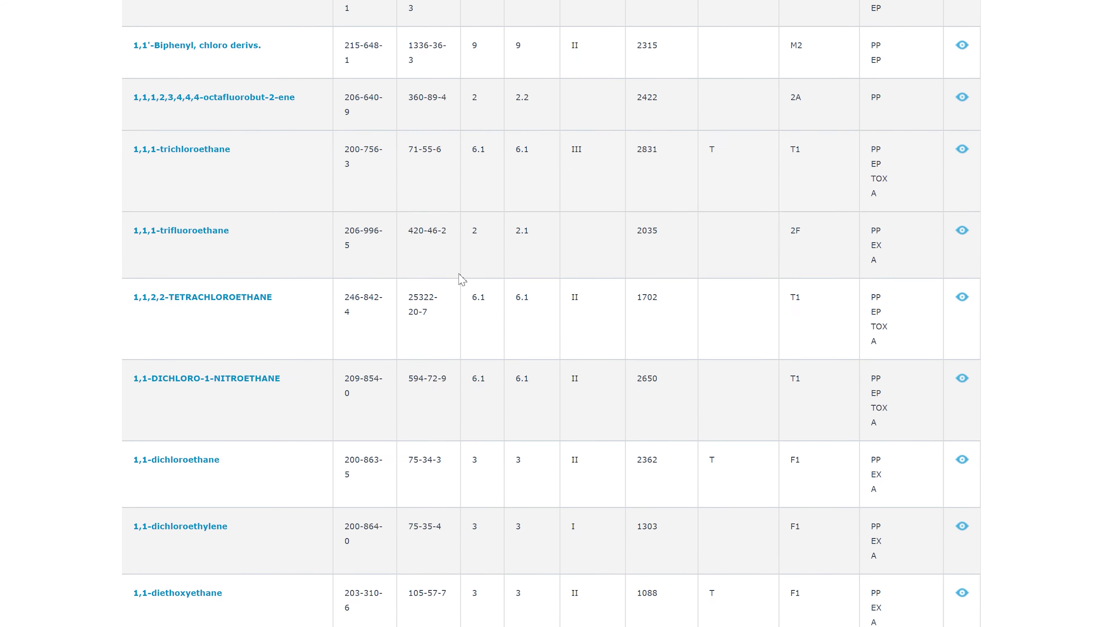
pyautogui.scroll(-6, 460, 278)
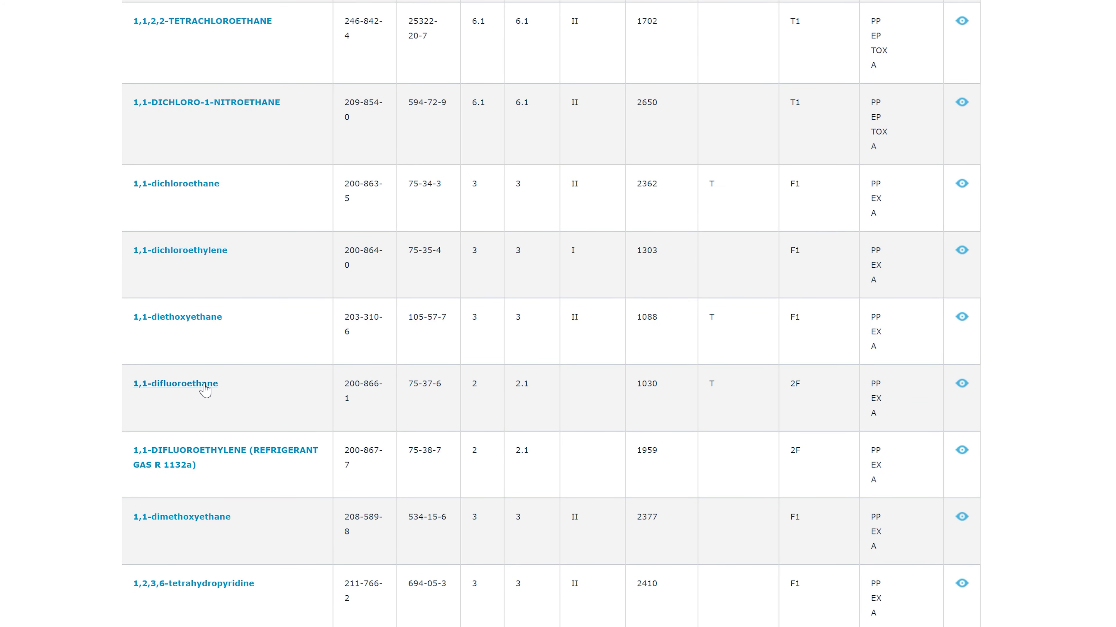
pyautogui.click(205, 385)
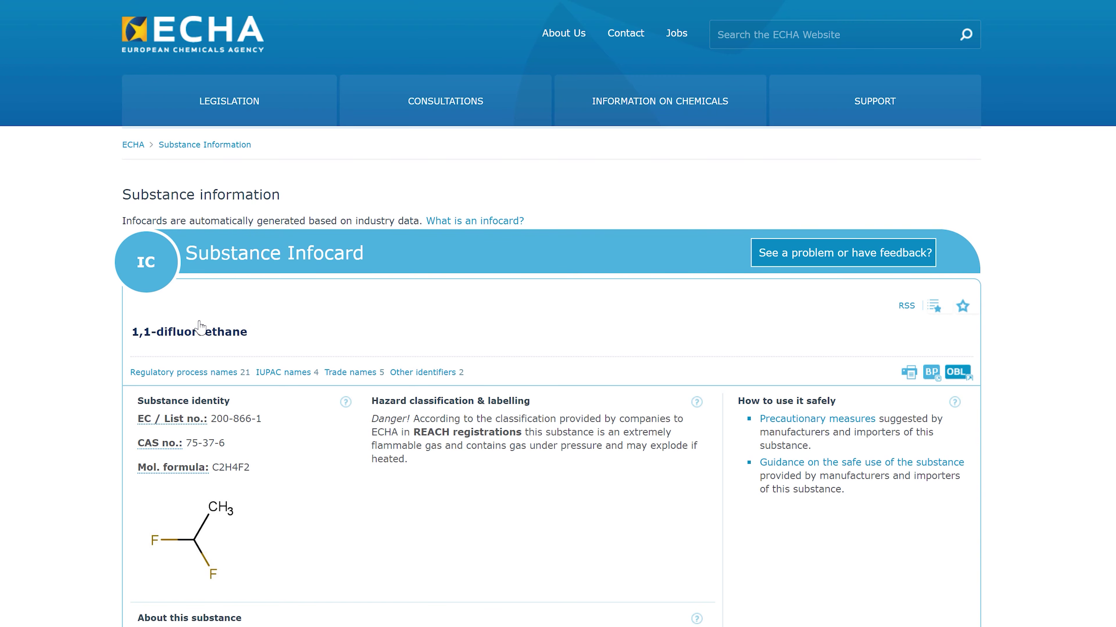
# Show the infocard's Other chemical legislations: Inland Transport of Dangerous Goods and Plastic Materials
pyautogui.scroll(-10, 369, 396)
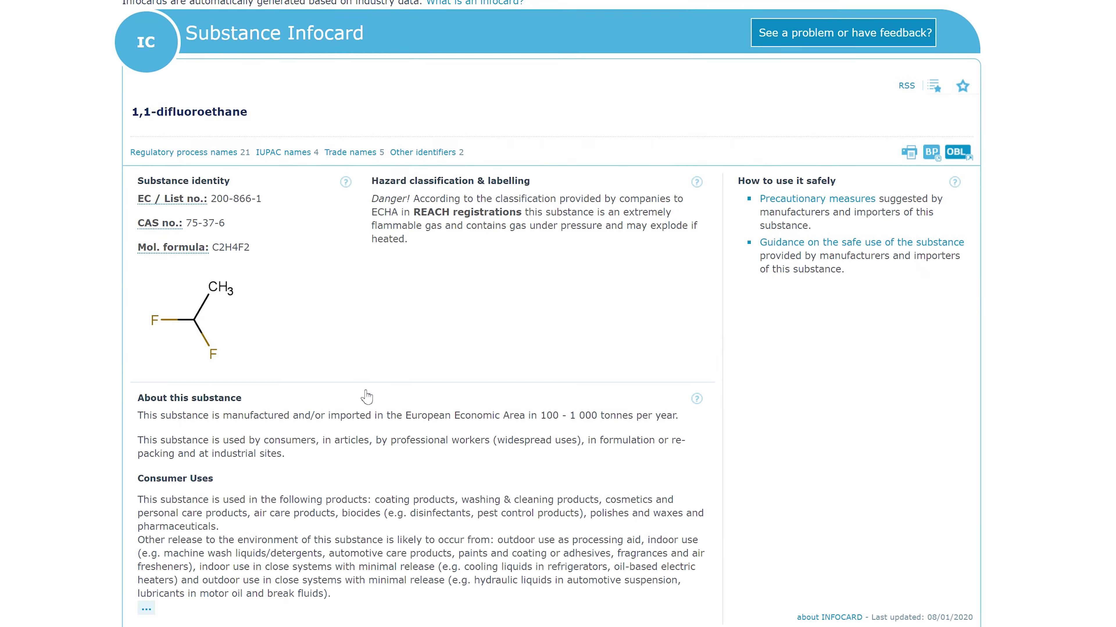
pyautogui.scroll(-4, 369, 396)
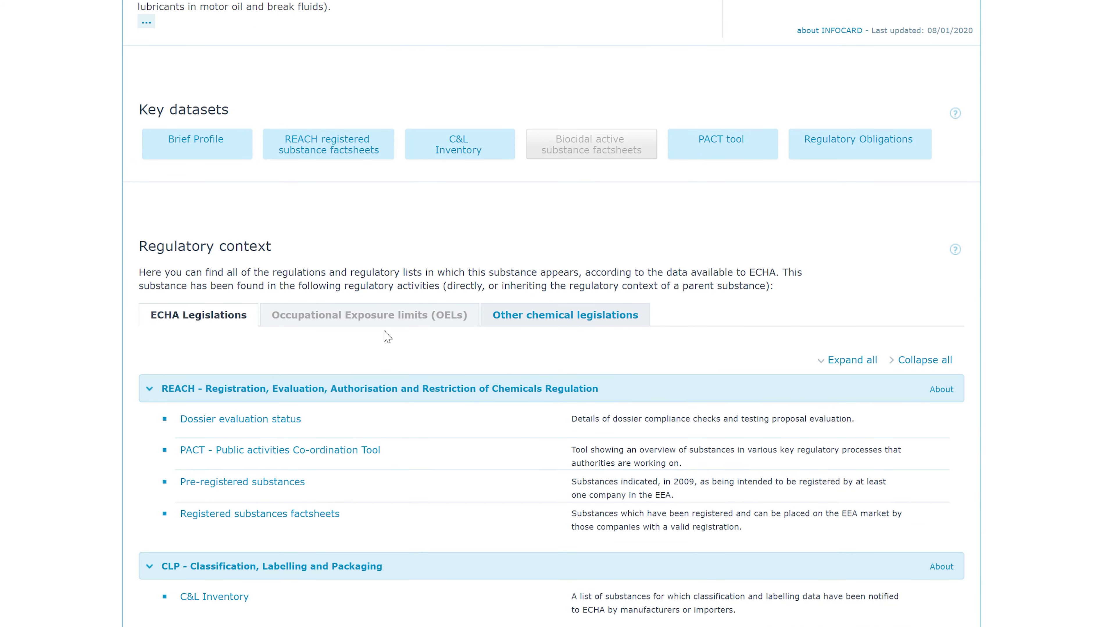
pyautogui.click(539, 319)
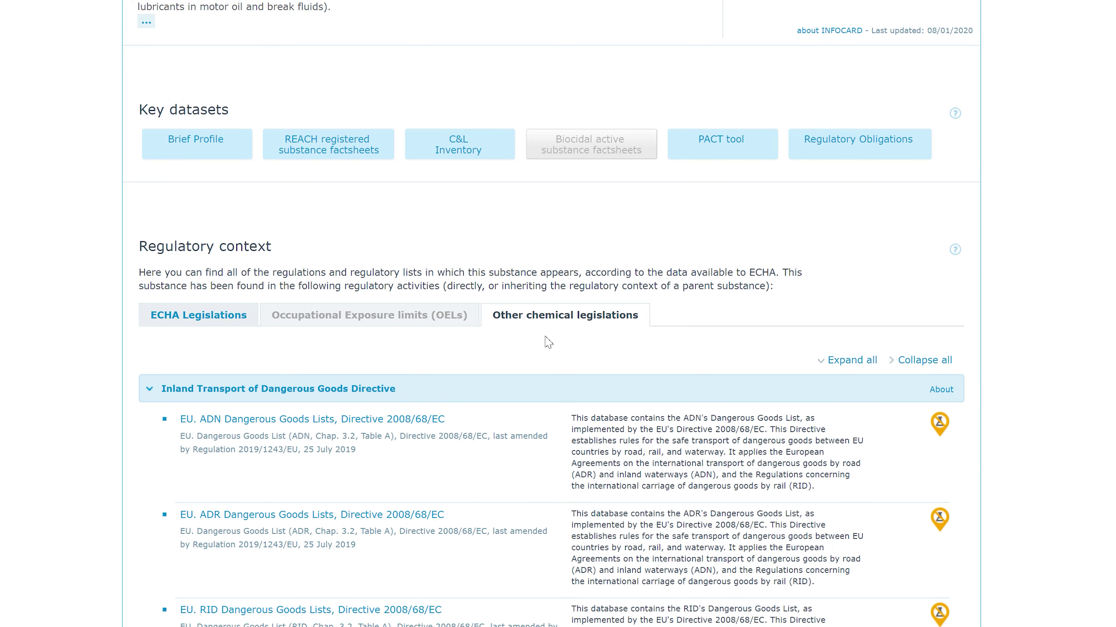
pyautogui.scroll(-1, 542, 344)
pyautogui.scroll(-2, 541, 343)
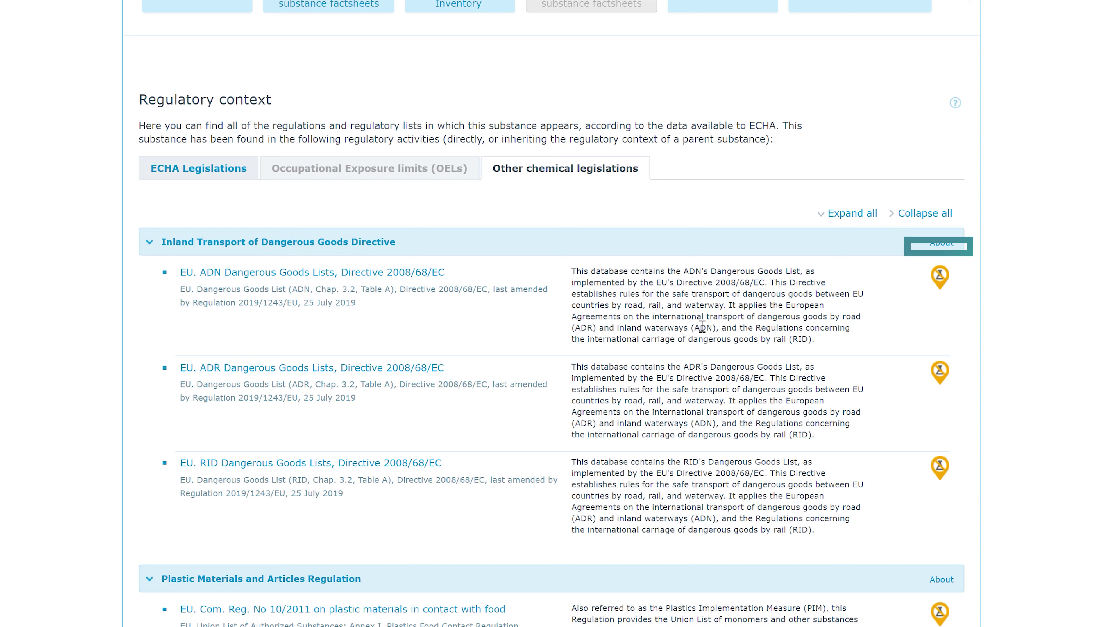
pyautogui.moveTo(940, 278)
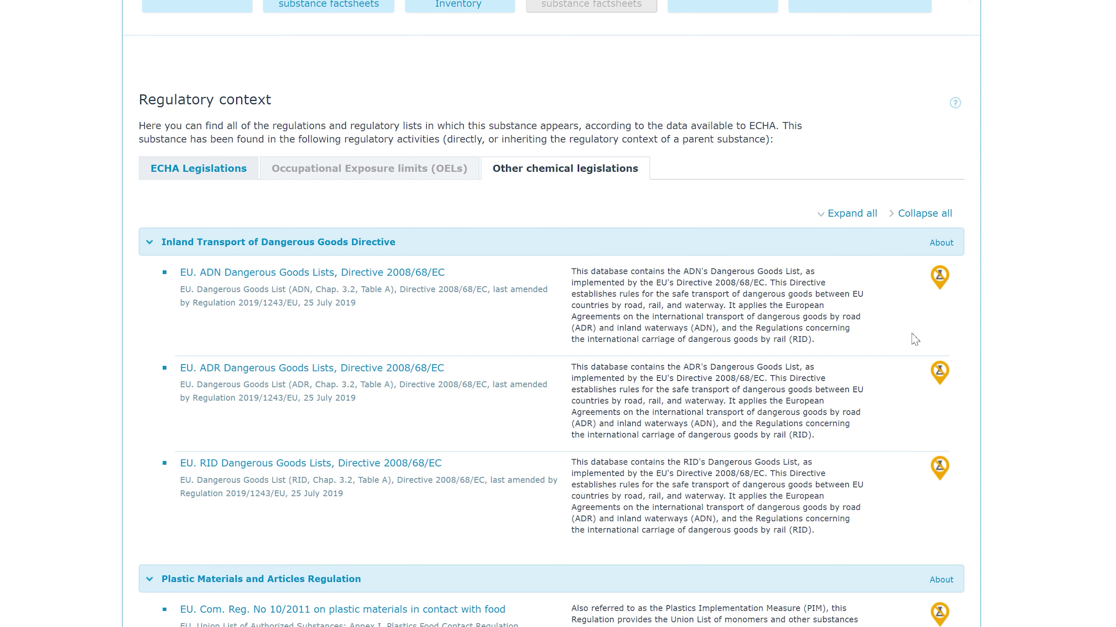
pyautogui.scroll(5, 917, 334)
pyautogui.scroll(9, 915, 338)
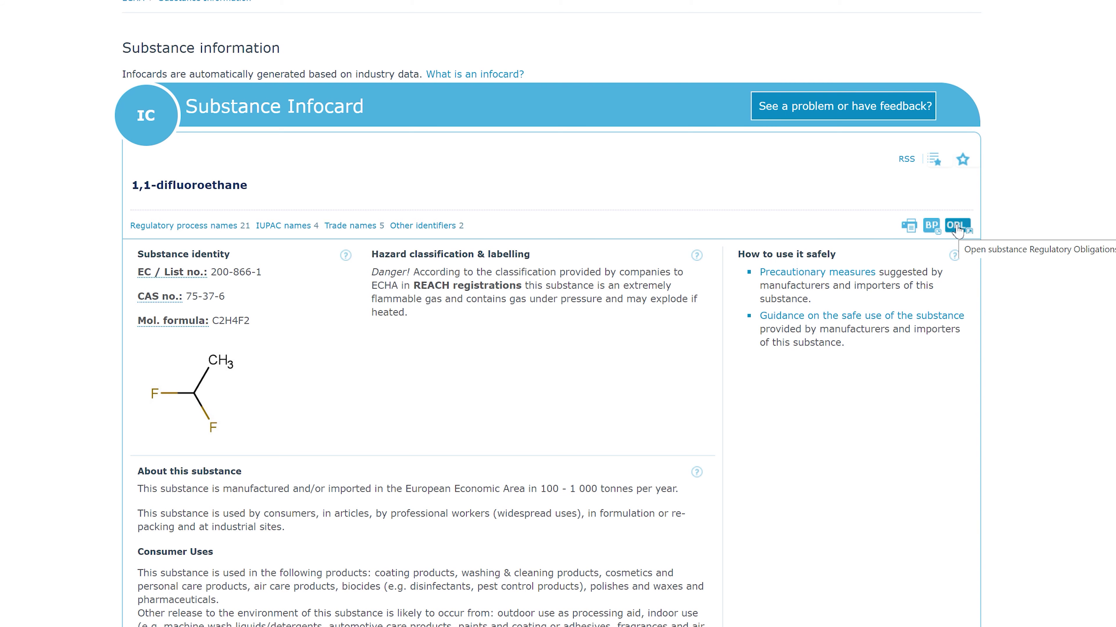
# Open 1,1-difluoroethane's obligations page and expand the Inland Transport of Dangerous Goods Directive section
pyautogui.click(956, 226)
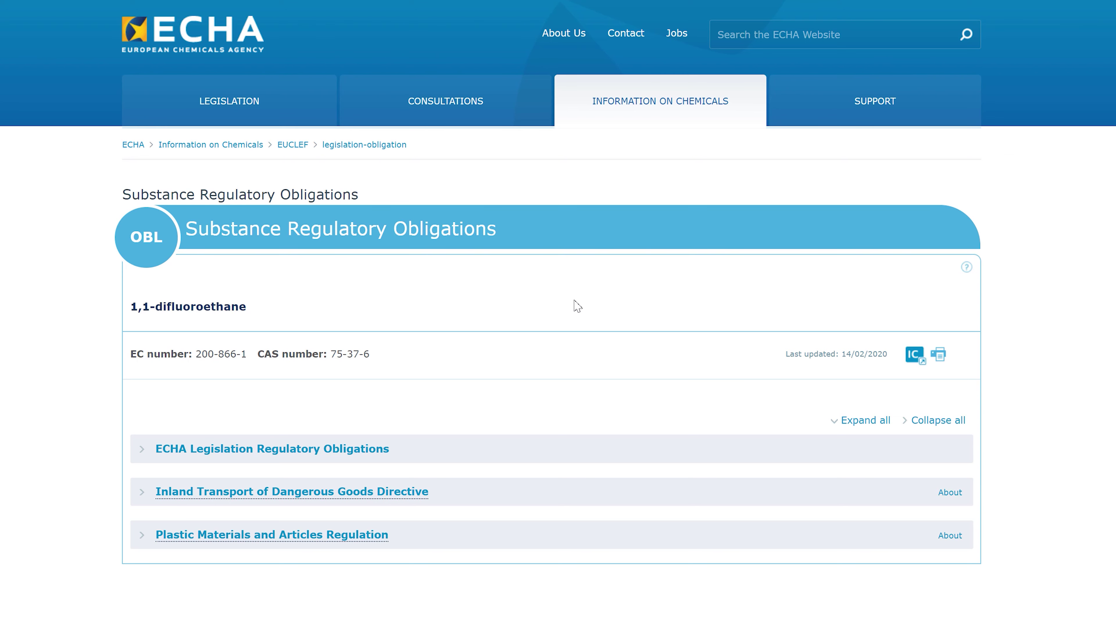
pyautogui.scroll(-2, 562, 325)
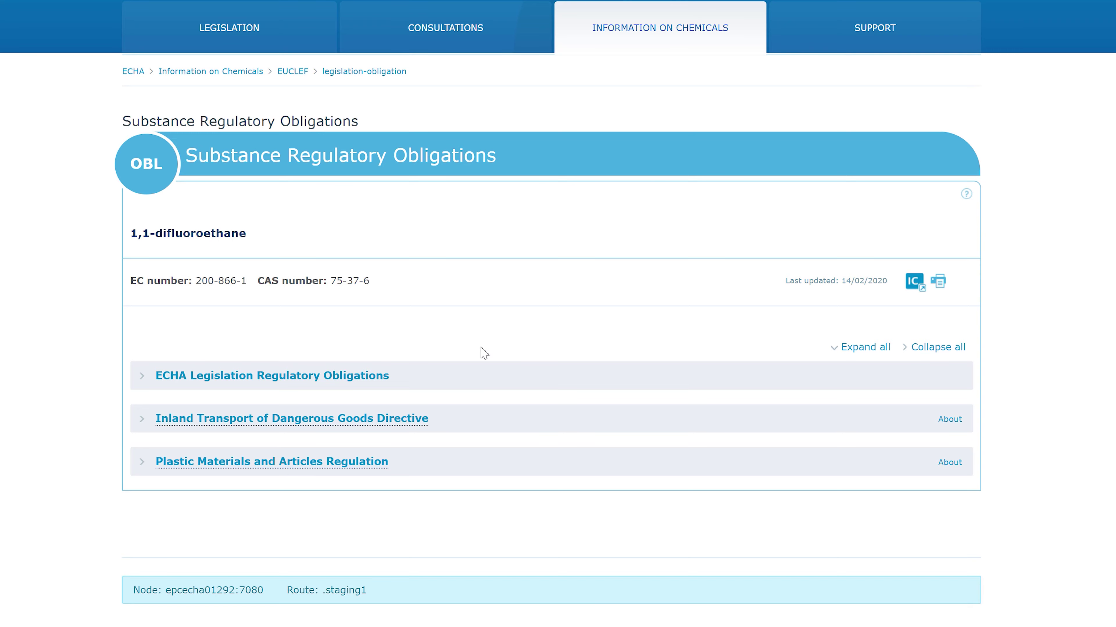
pyautogui.click(248, 420)
pyautogui.scroll(-5, 251, 418)
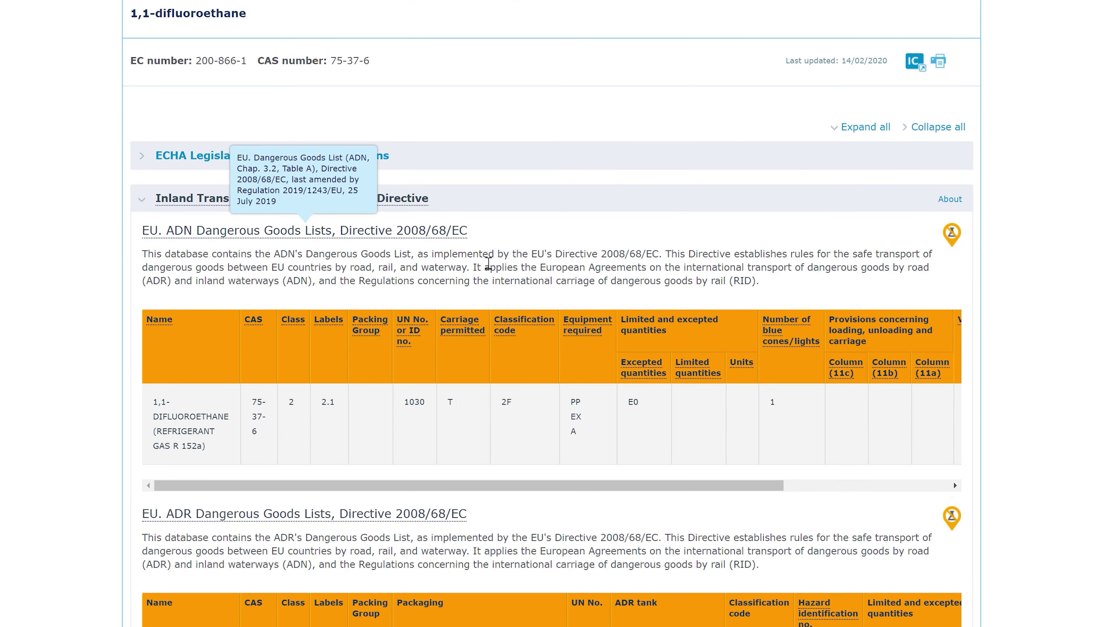
pyautogui.scroll(-12, 487, 264)
pyautogui.scroll(-7, 436, 345)
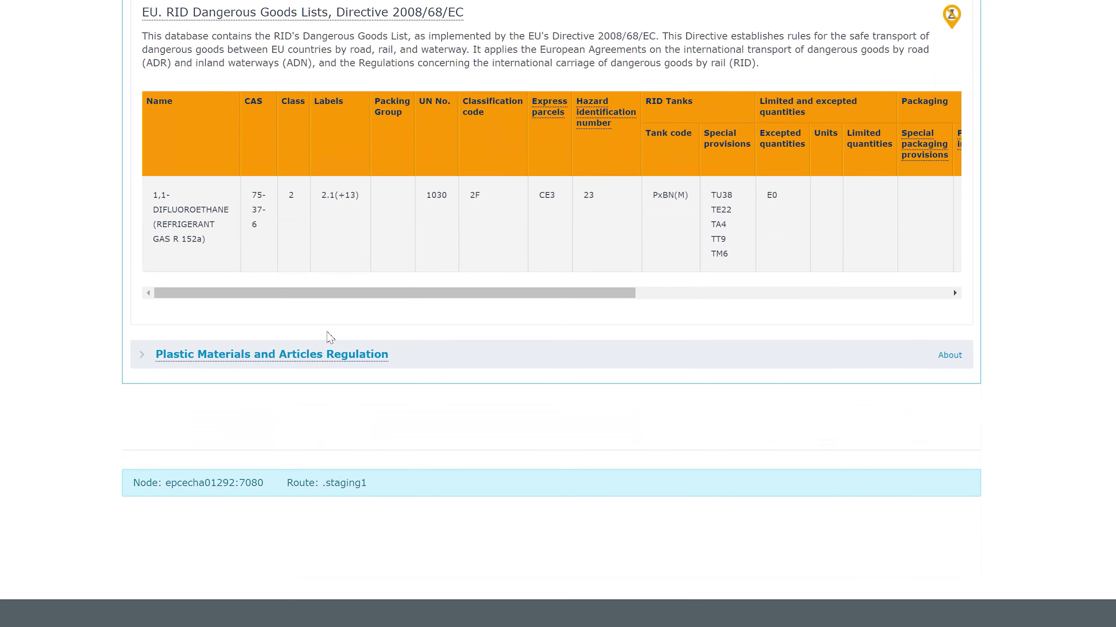
# Expand the Plastic Materials and Articles Regulation obligations, then go to Information on Chemicals
pyautogui.click(251, 355)
pyautogui.scroll(-4, 323, 345)
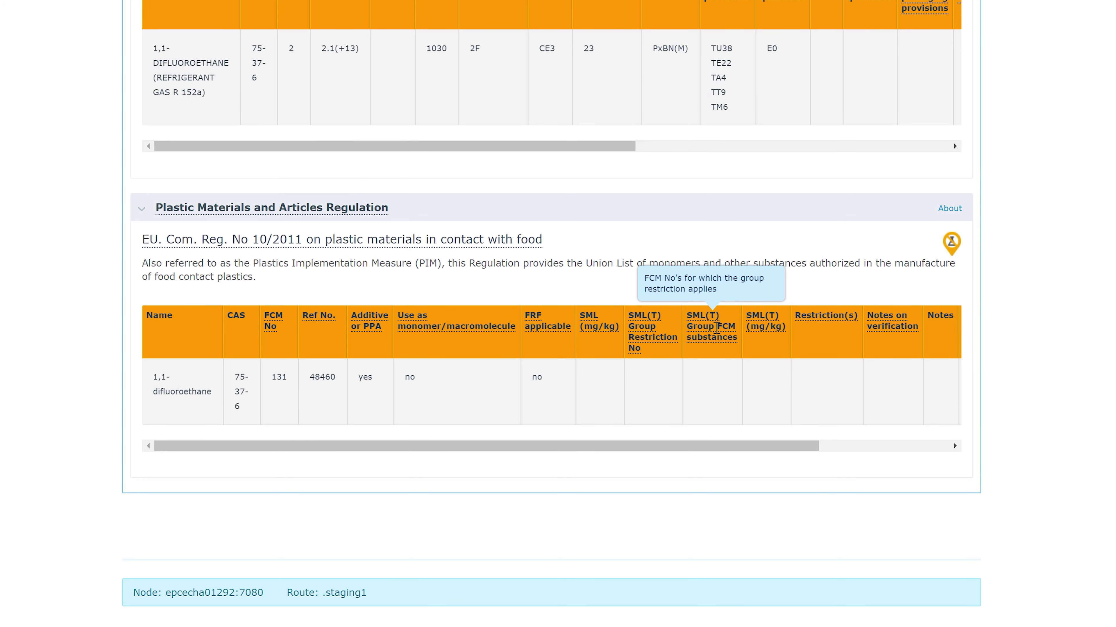
pyautogui.scroll(15, 716, 328)
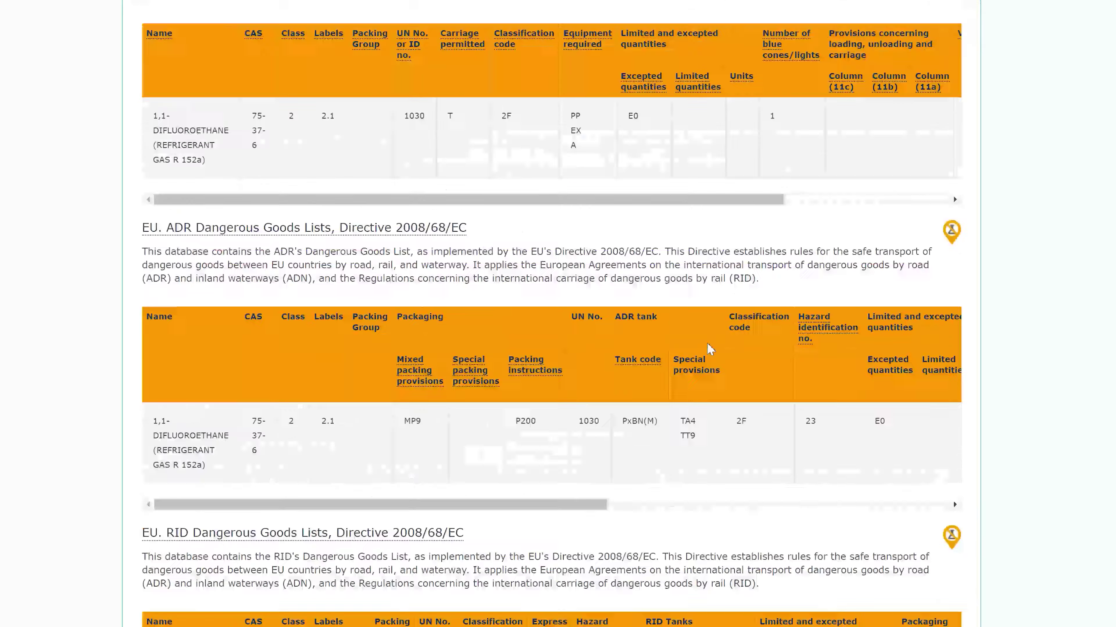
pyautogui.scroll(2, 711, 350)
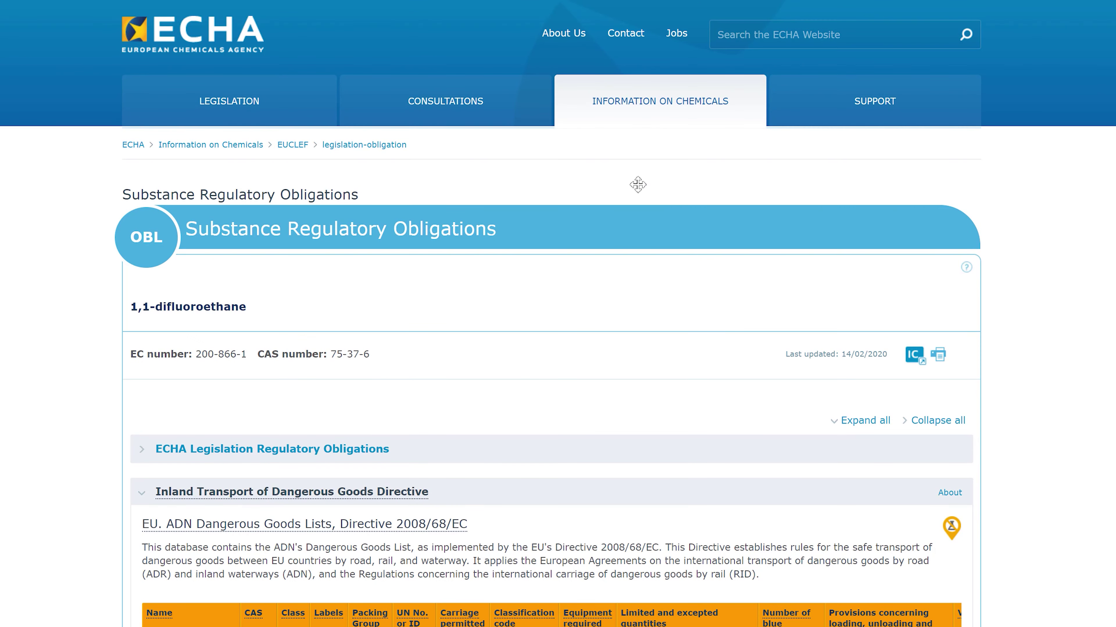
pyautogui.click(641, 115)
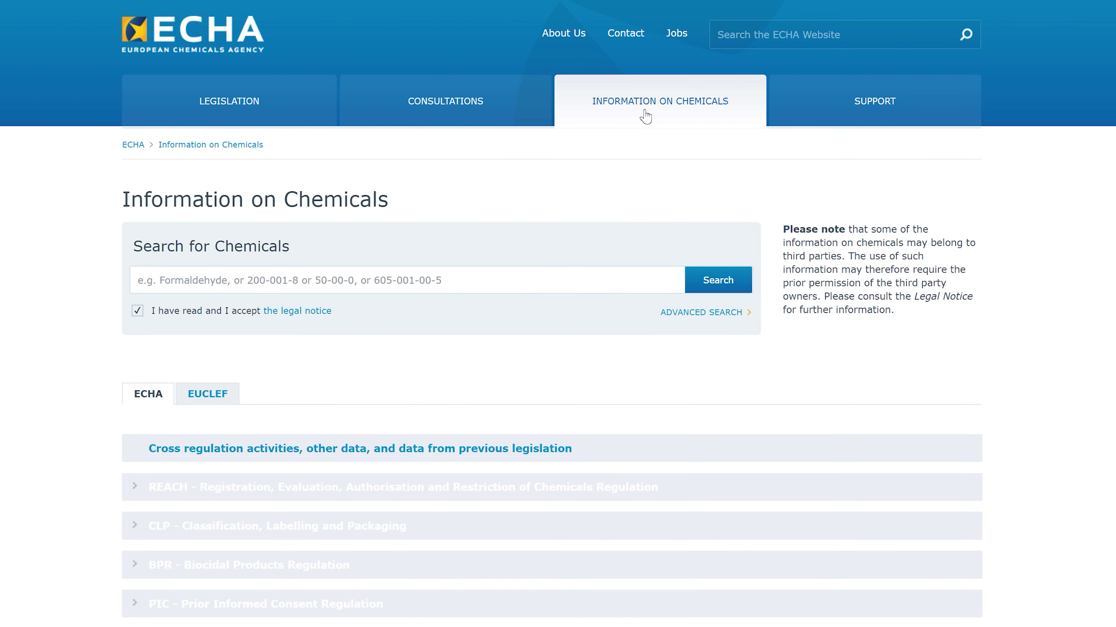
pyautogui.click(677, 316)
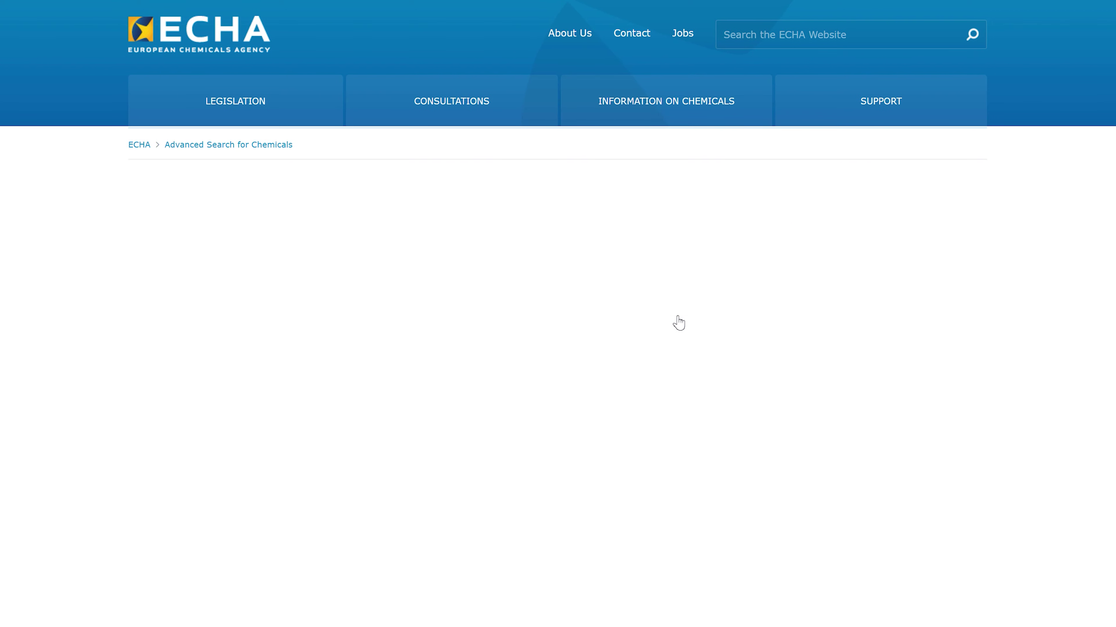
pyautogui.scroll(-2, 469, 414)
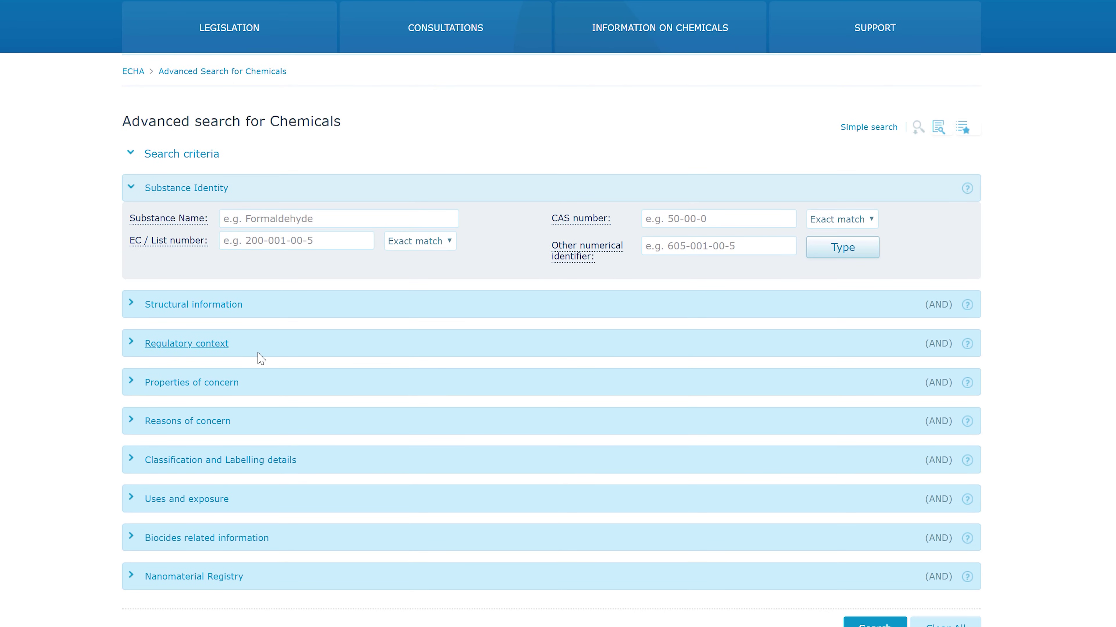
pyautogui.click(226, 344)
pyautogui.scroll(-2, 396, 385)
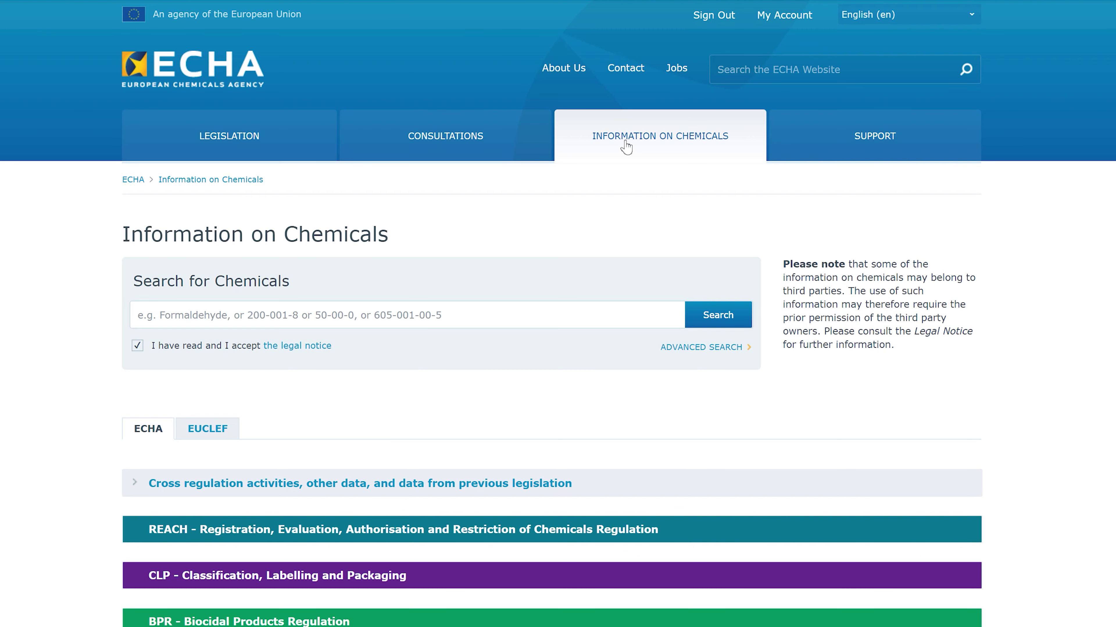
# Switch Information on Chemicals to its EUCLEF list of EU legislation
pyautogui.scroll(-4, 540, 250)
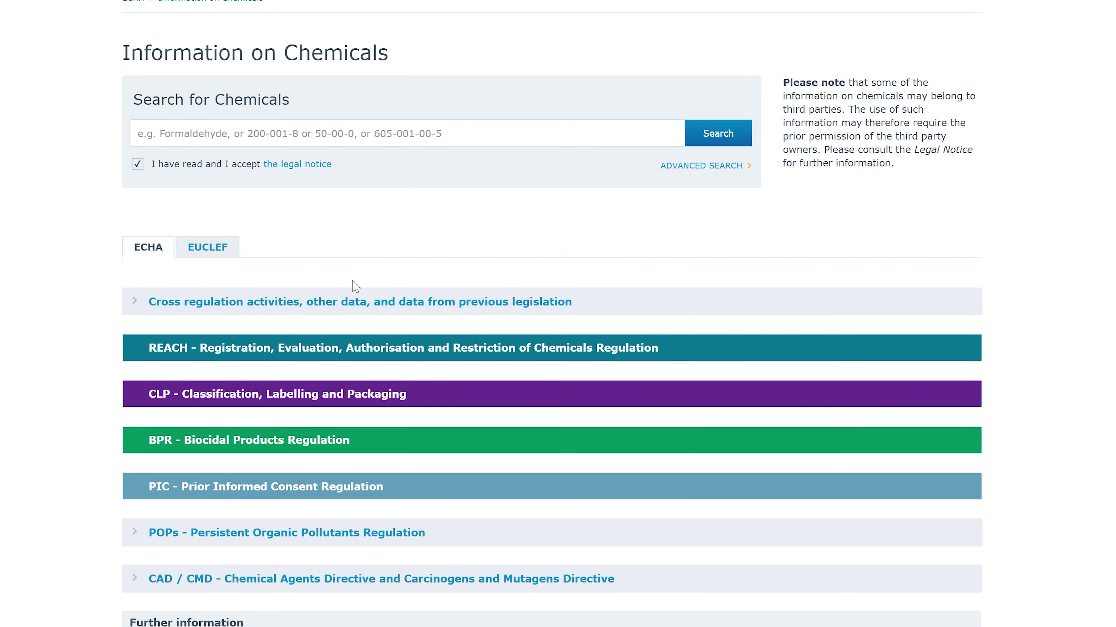
pyautogui.click(213, 253)
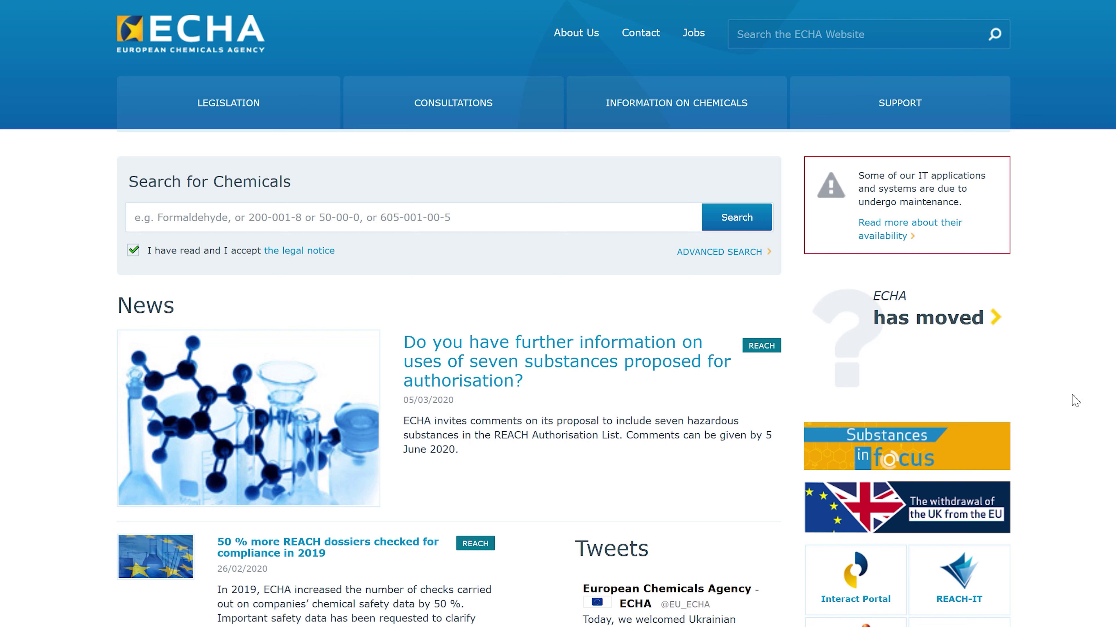
# Open the ECHA Contact page and choose the EUCLEF request form
pyautogui.click(634, 37)
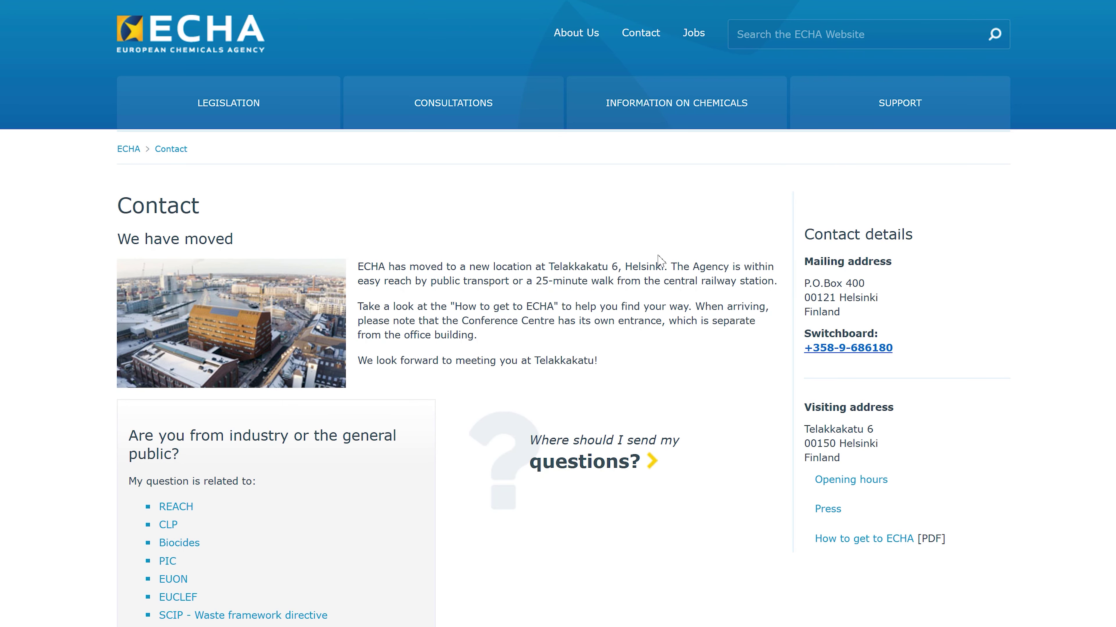
pyautogui.scroll(-3, 626, 244)
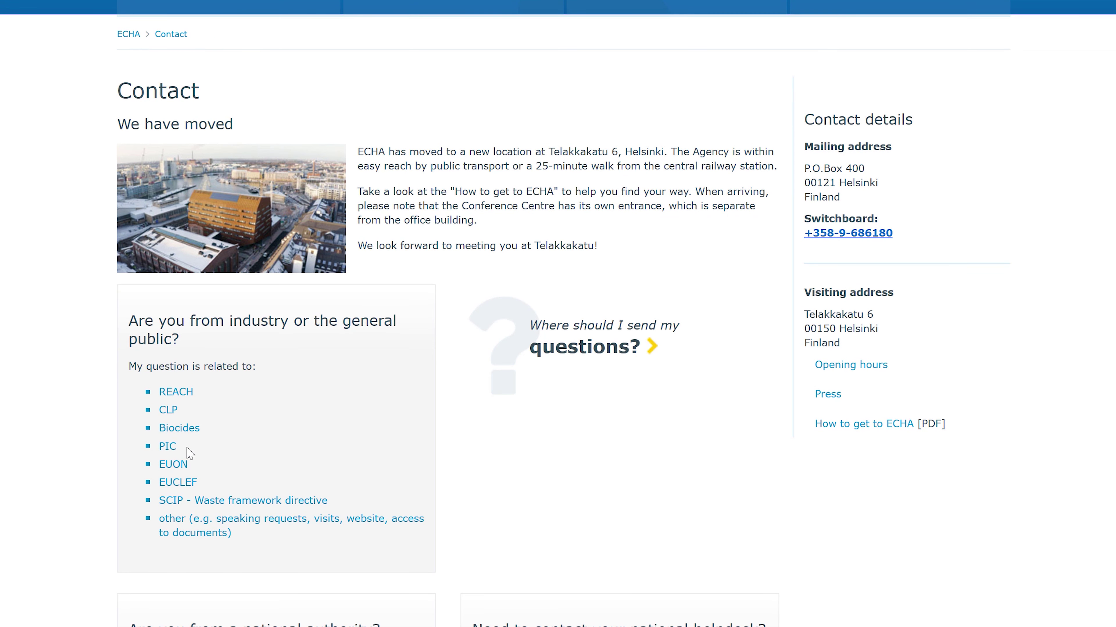
pyautogui.click(175, 483)
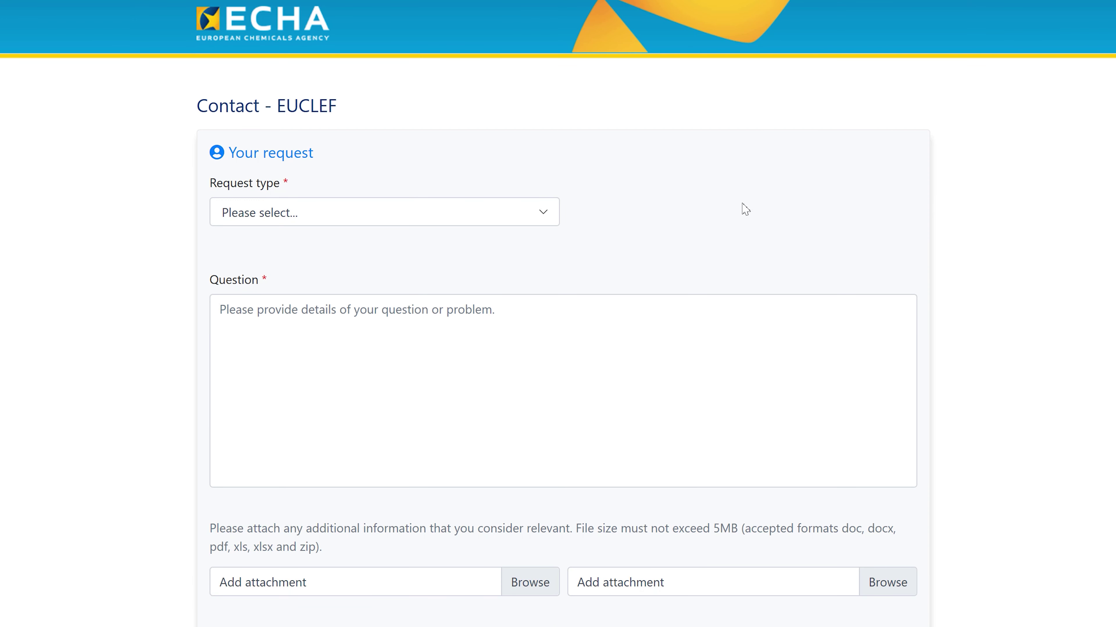
# Set the request type to 'Chemical information published on ECHA's website'
pyautogui.click(552, 219)
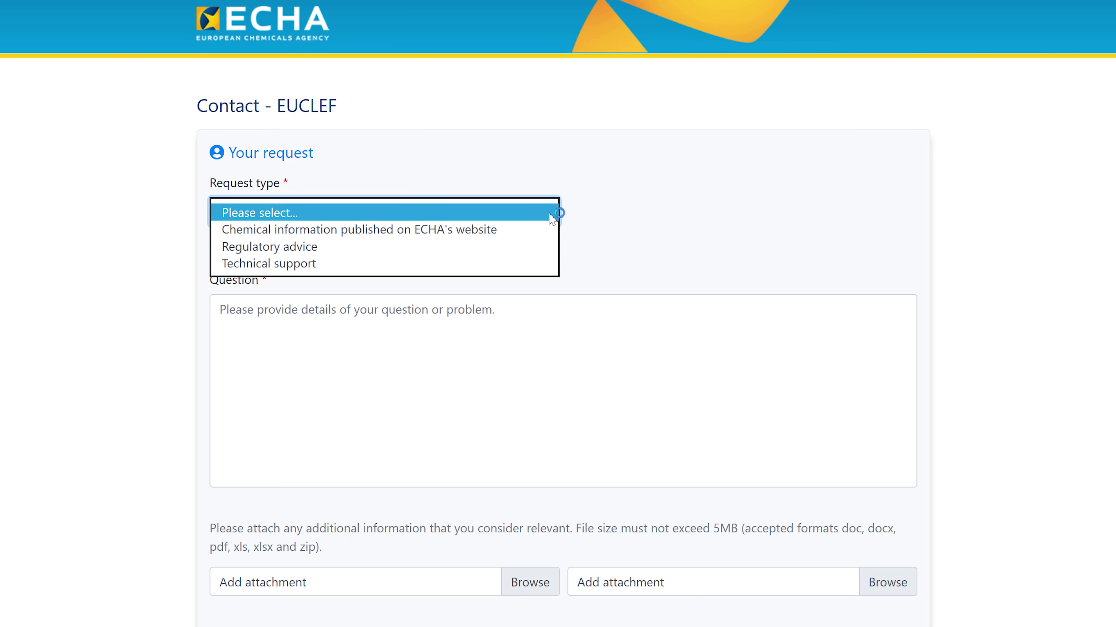
pyautogui.click(499, 234)
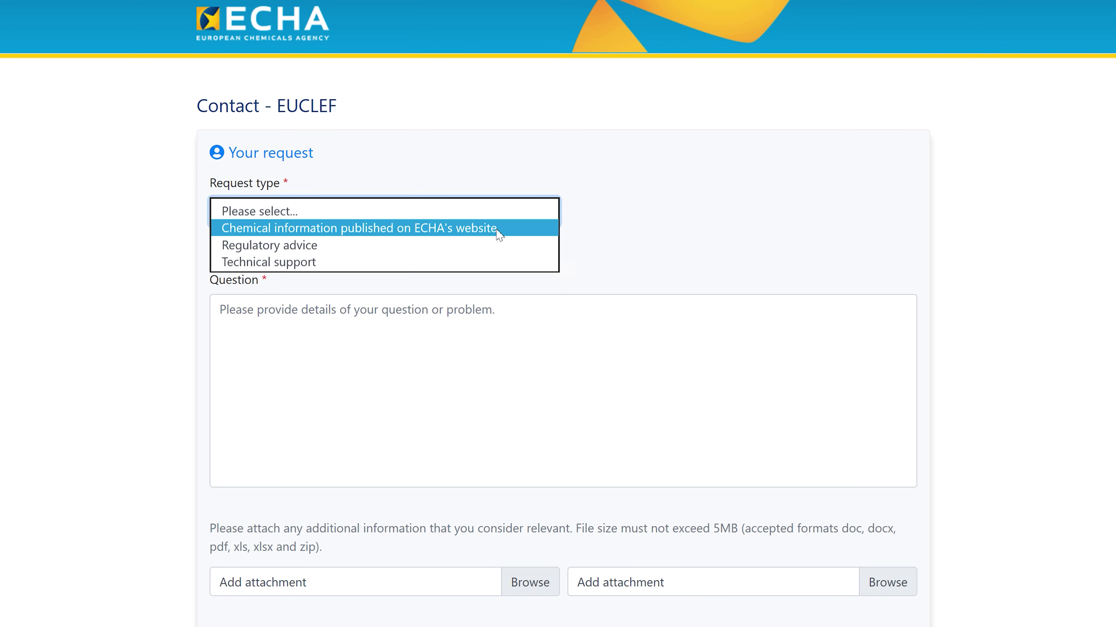
pyautogui.click(499, 234)
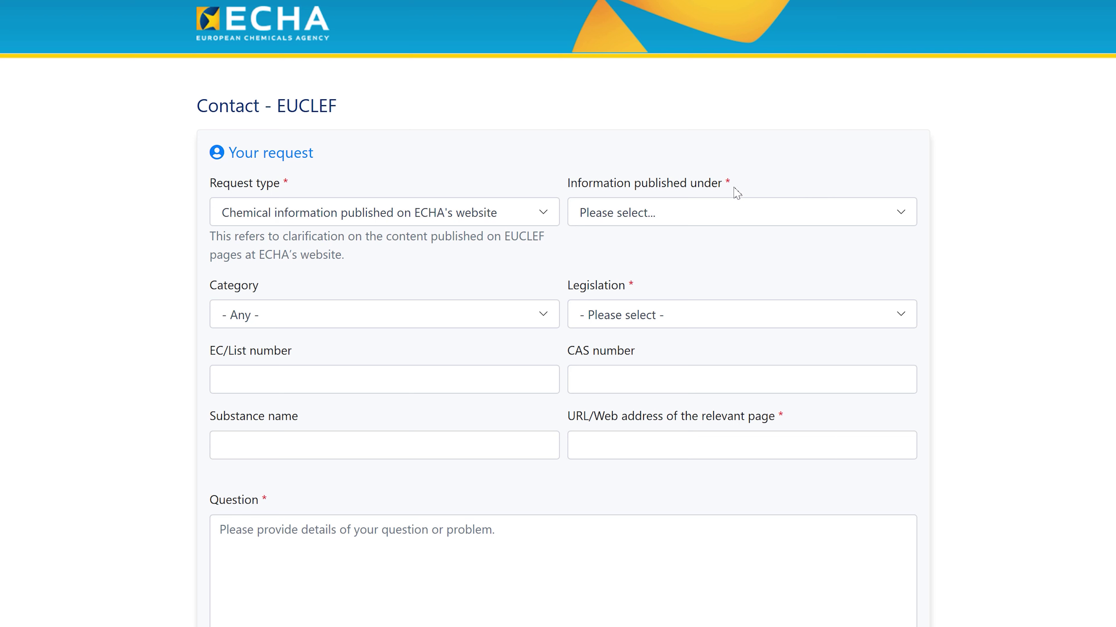
# Inspect the publication, category and legislation dropdowns without choosing, leaving category as Any
pyautogui.click(738, 216)
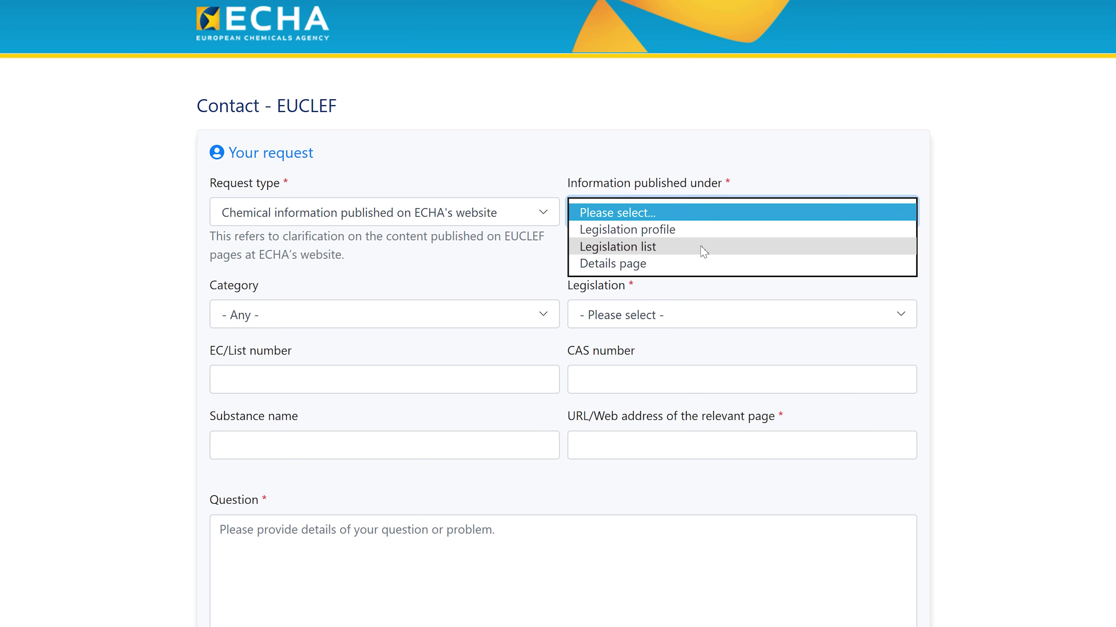
pyautogui.click(478, 315)
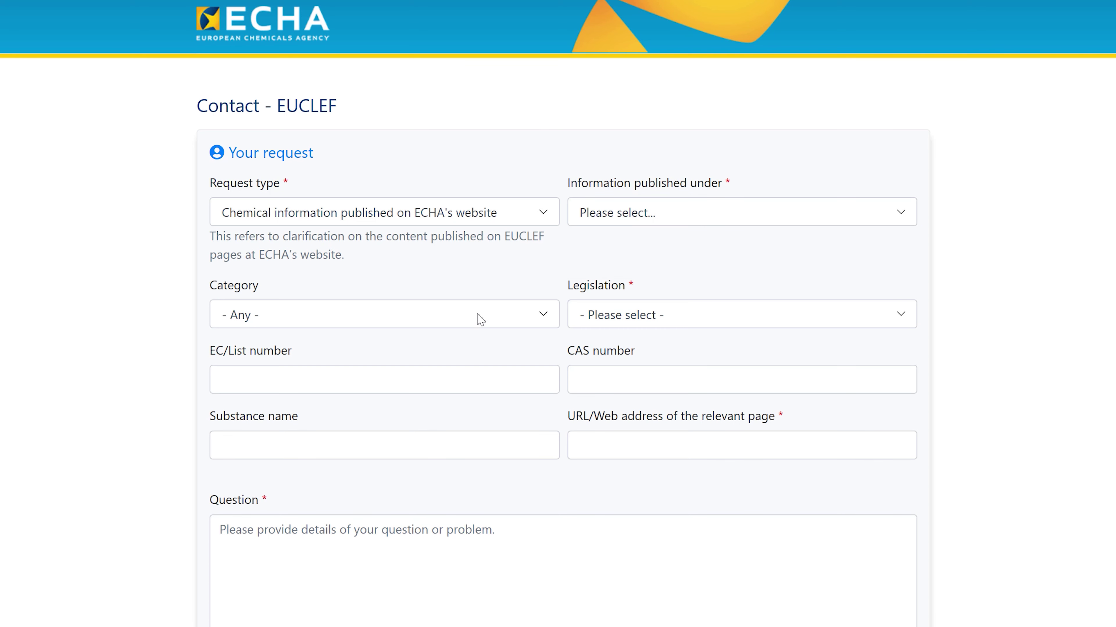
pyautogui.click(481, 317)
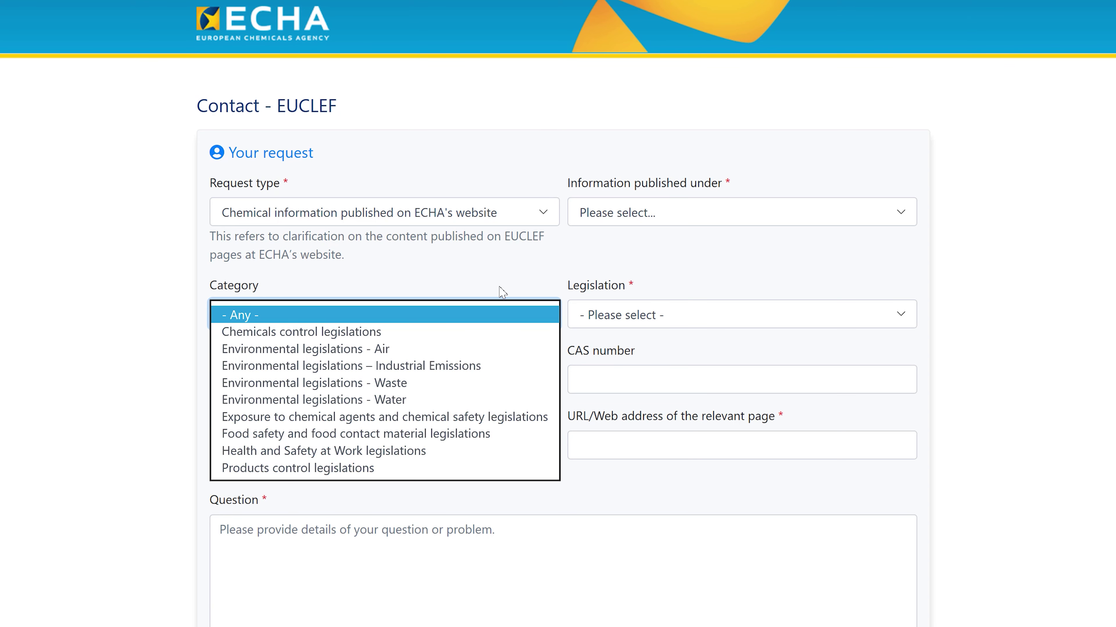
pyautogui.click(504, 303)
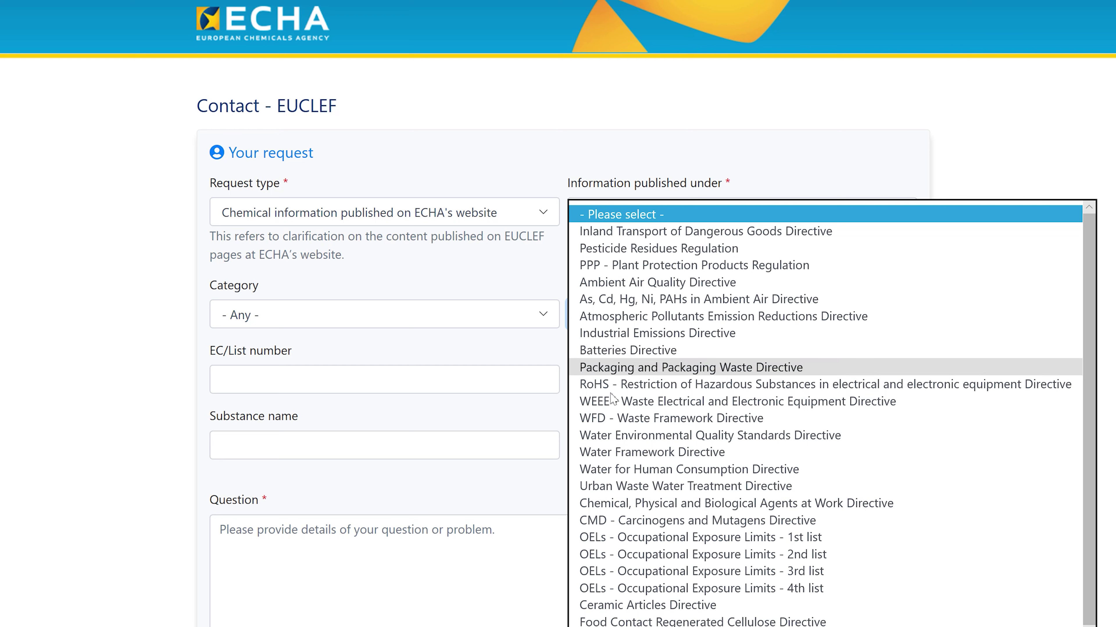
pyautogui.scroll(-2, 615, 505)
pyautogui.click(485, 359)
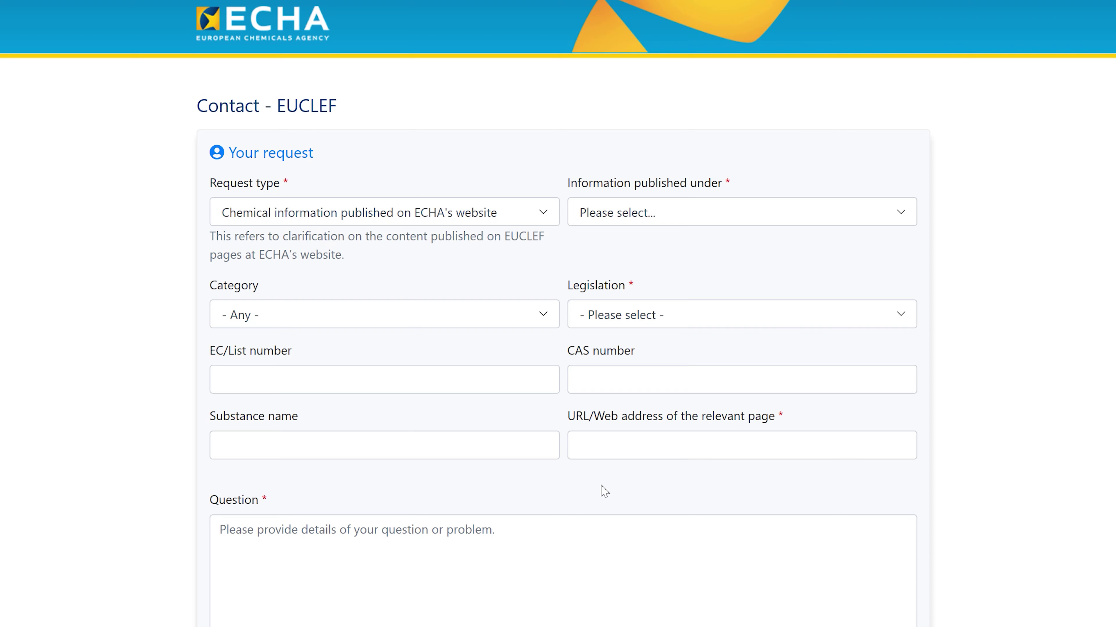
pyautogui.scroll(-5, 604, 491)
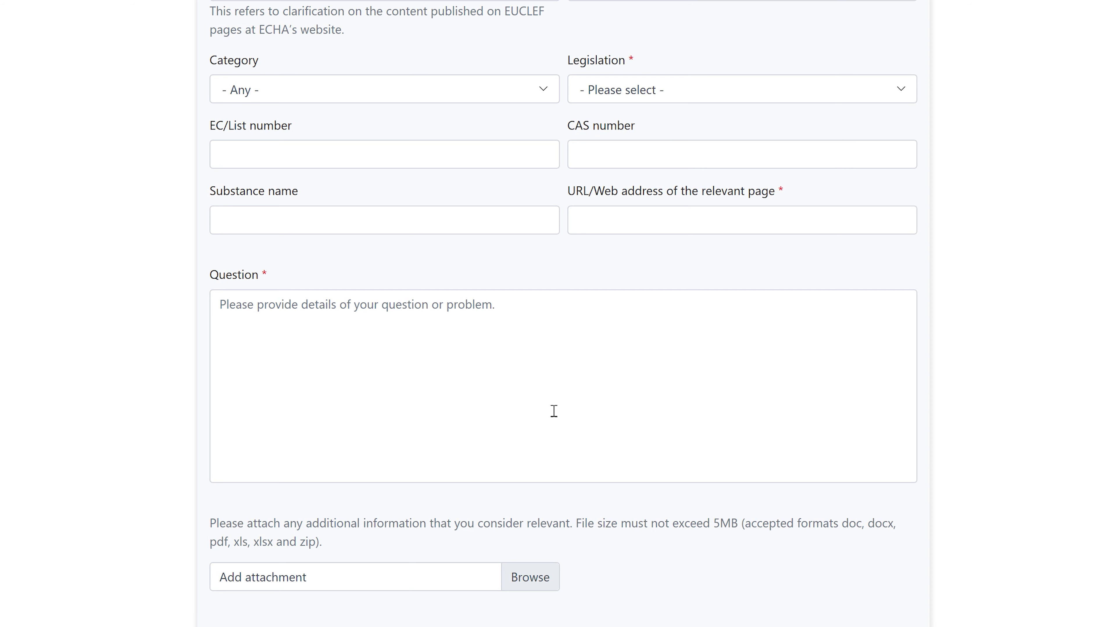
pyautogui.scroll(-5, 508, 478)
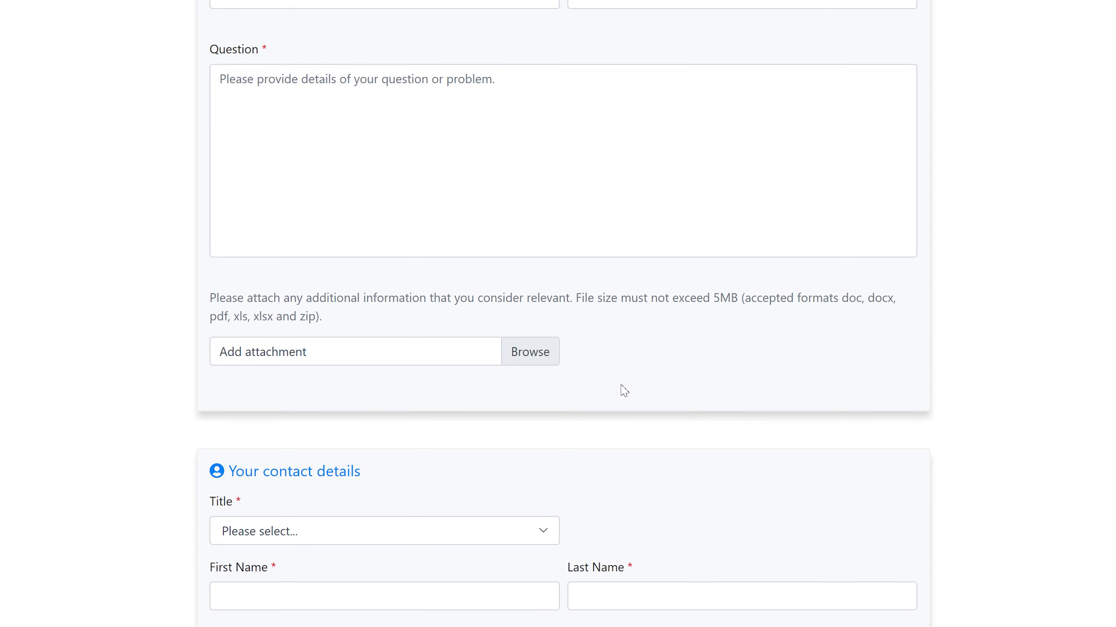
pyautogui.scroll(-8, 659, 371)
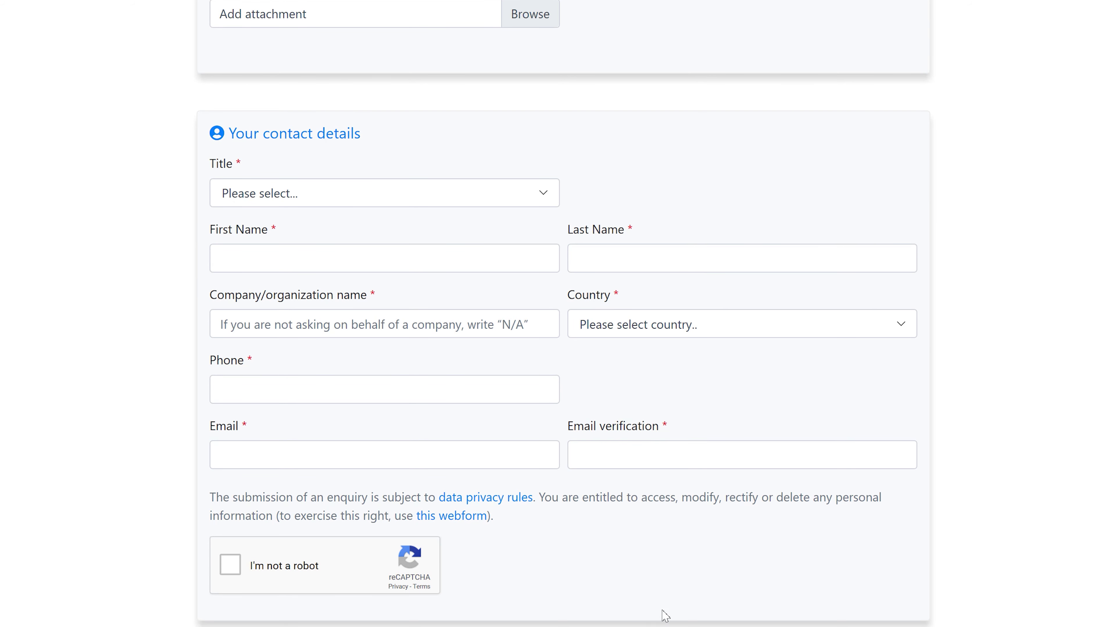
pyautogui.scroll(10, 864, 530)
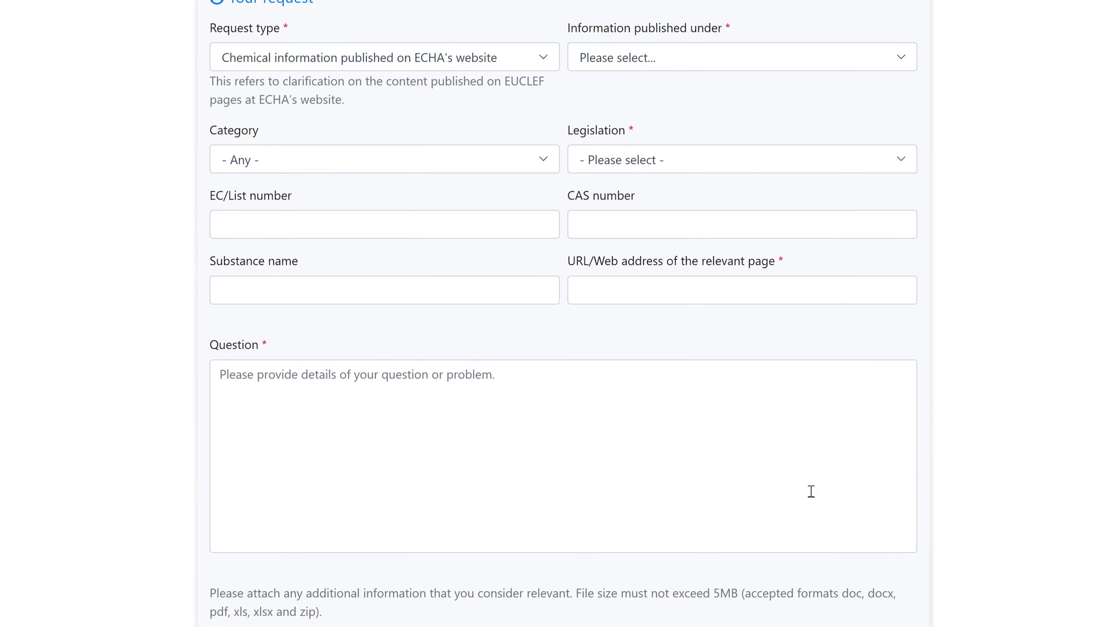
# Change the request type to Regulatory advice and review its Category, Legislation and Question fields
pyautogui.click(530, 221)
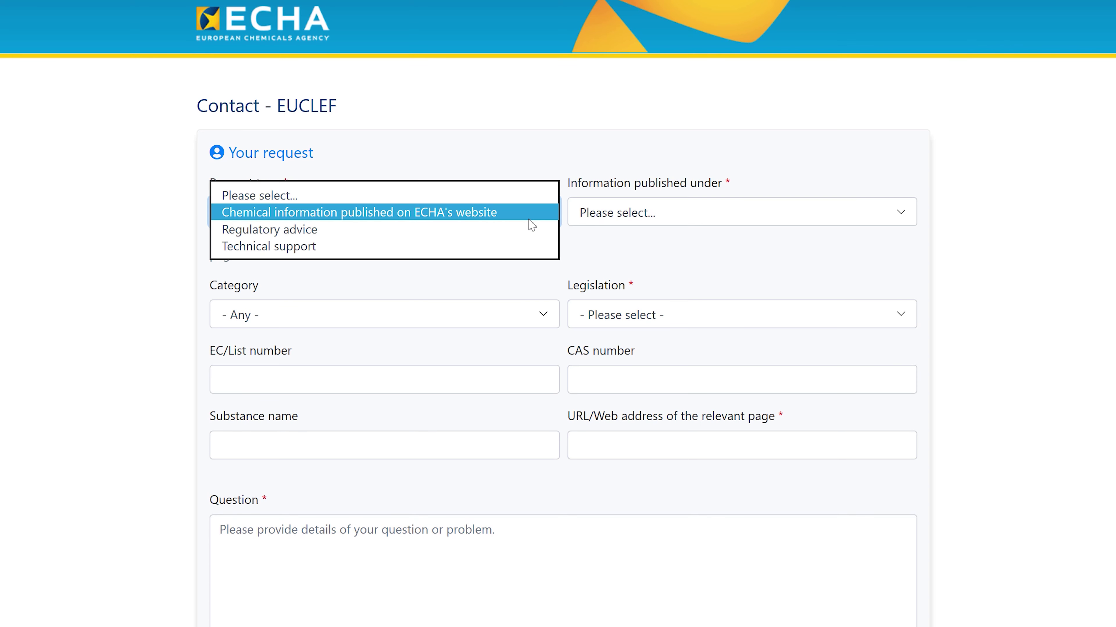
pyautogui.click(304, 233)
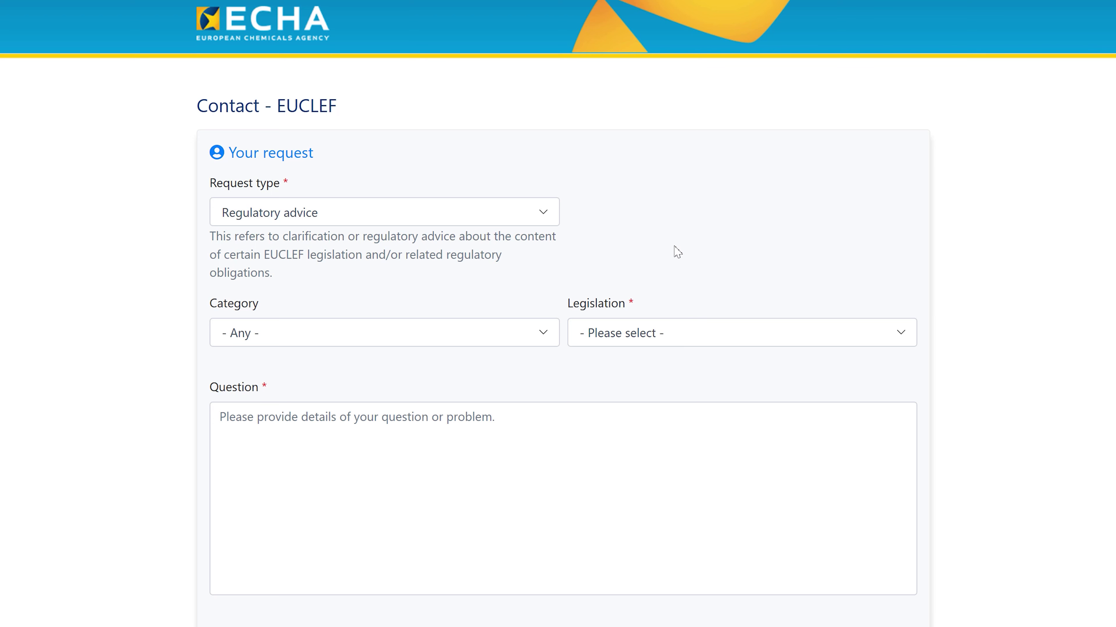
pyautogui.scroll(-2, 665, 250)
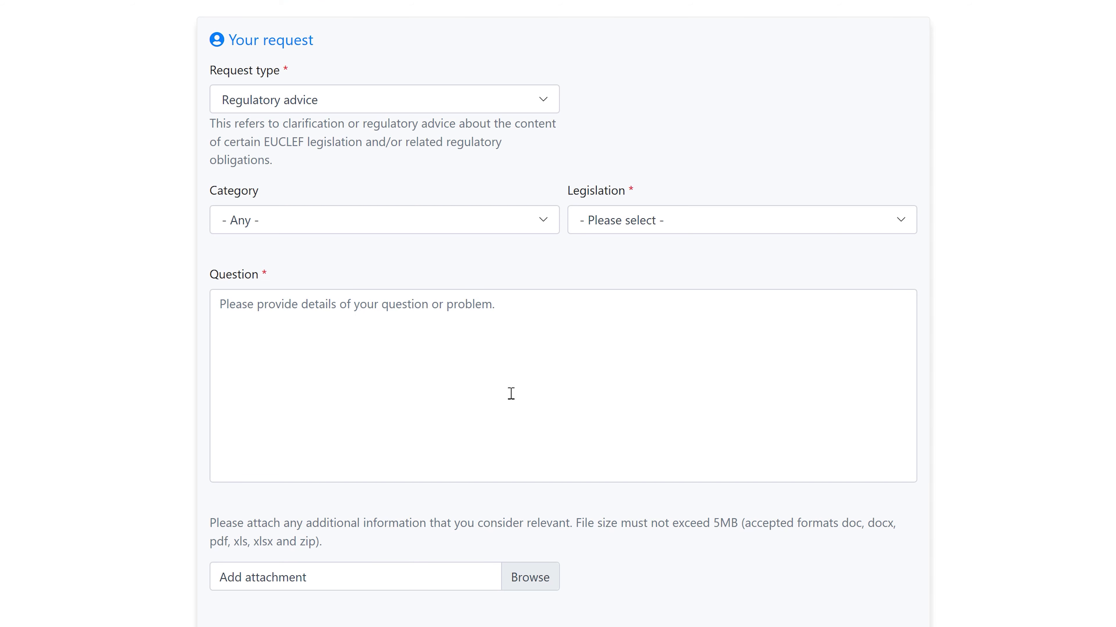
pyautogui.scroll(-8, 515, 389)
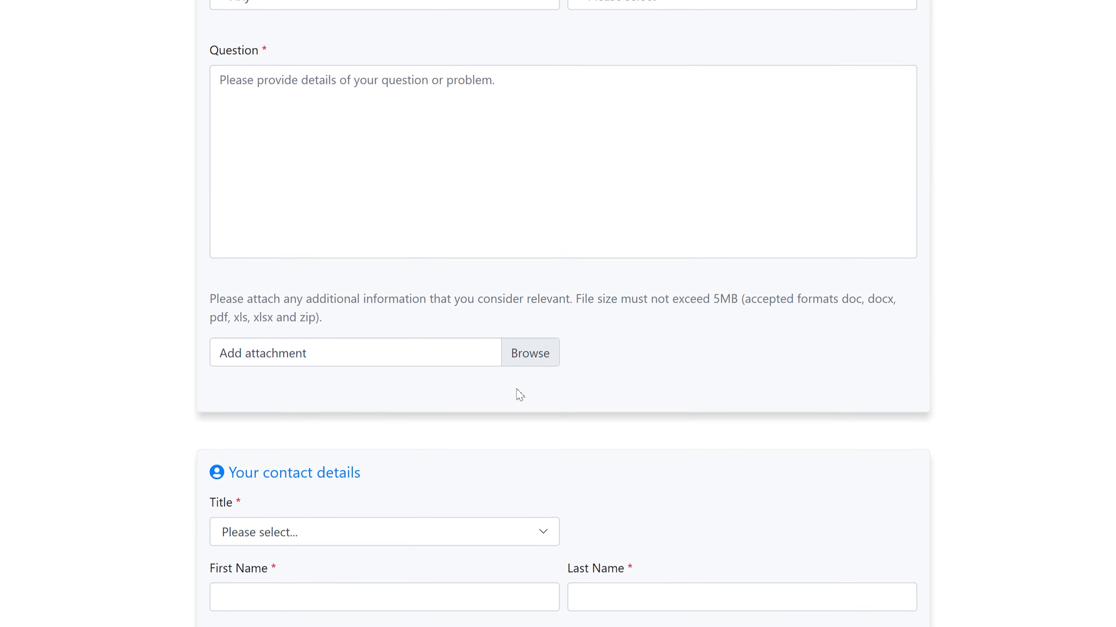
pyautogui.scroll(-3, 889, 433)
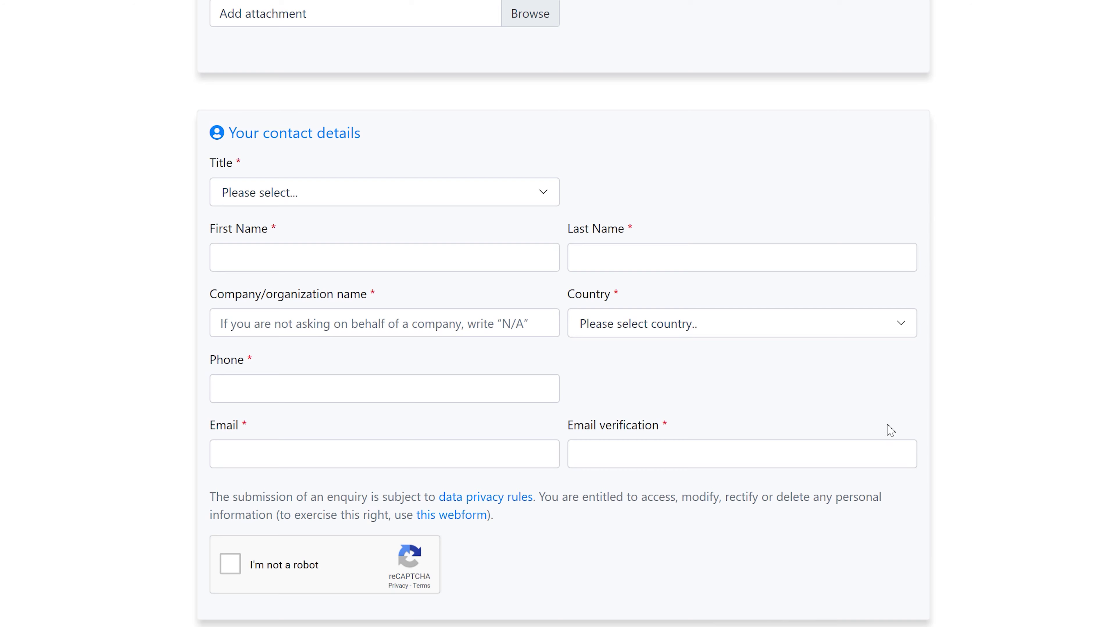
pyautogui.scroll(10, 814, 526)
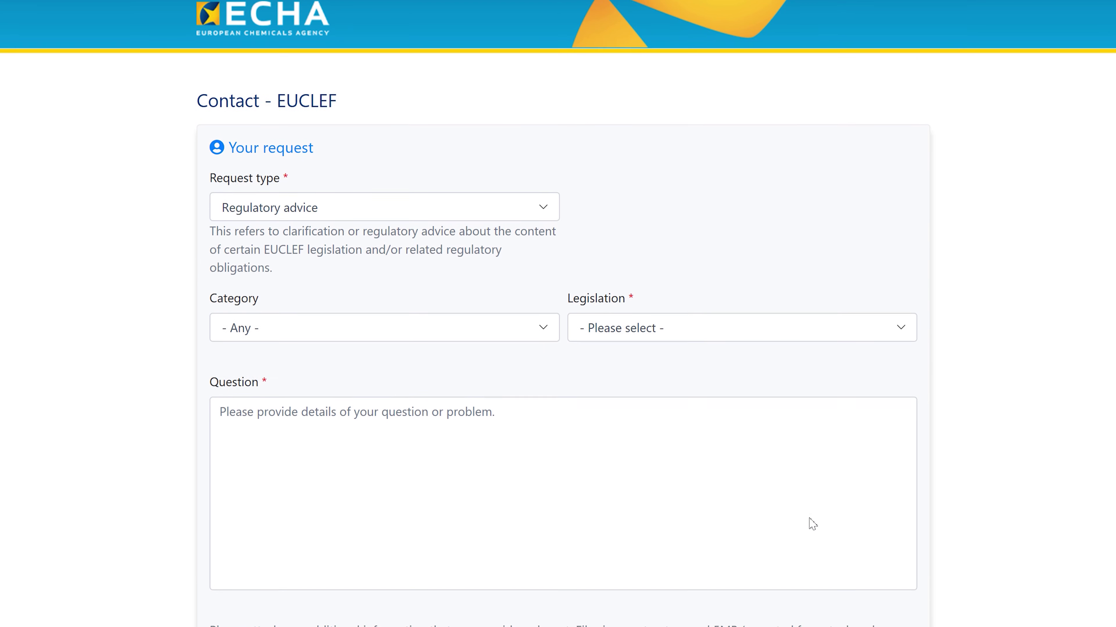
# Switch the EUCLEF request type to 'Technical support' and review the remaining question and attachment fields
pyautogui.click(526, 217)
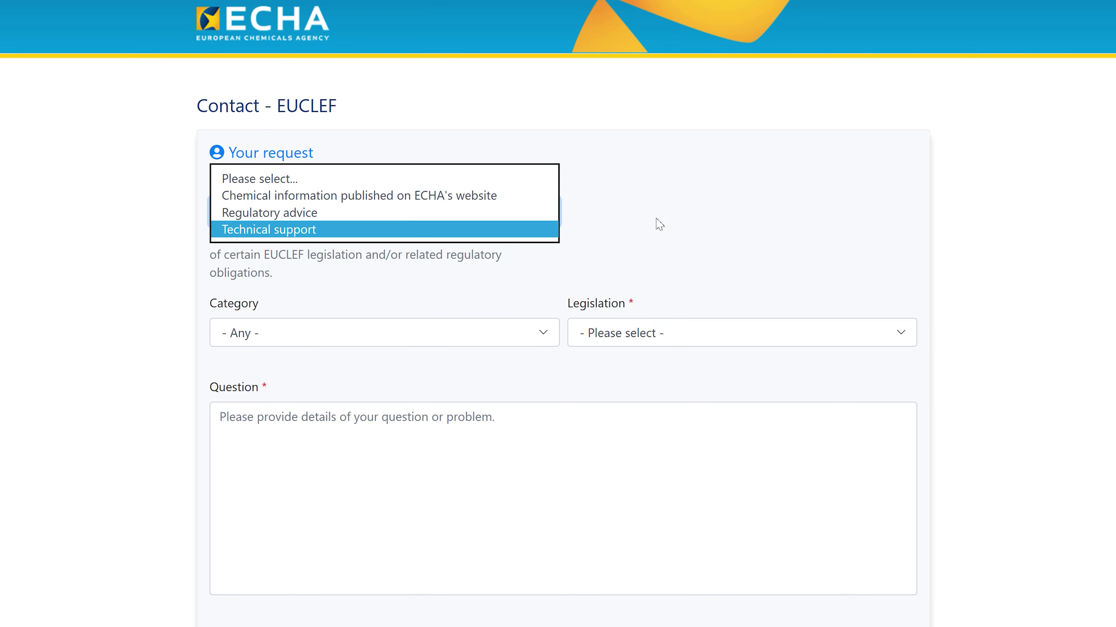
pyautogui.click(512, 228)
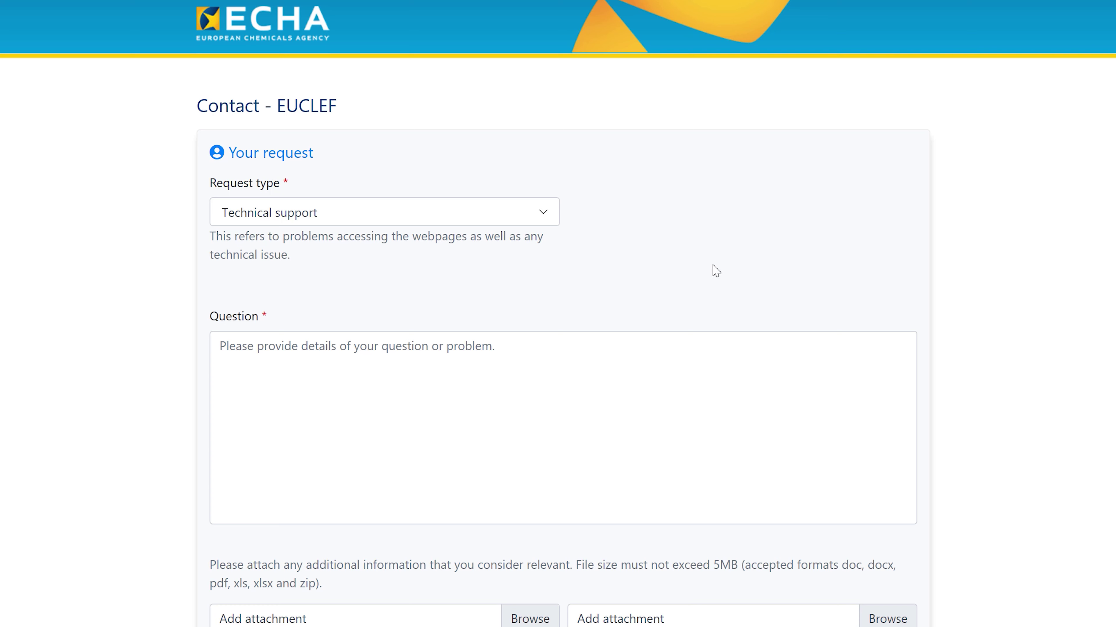
pyautogui.scroll(-3, 703, 284)
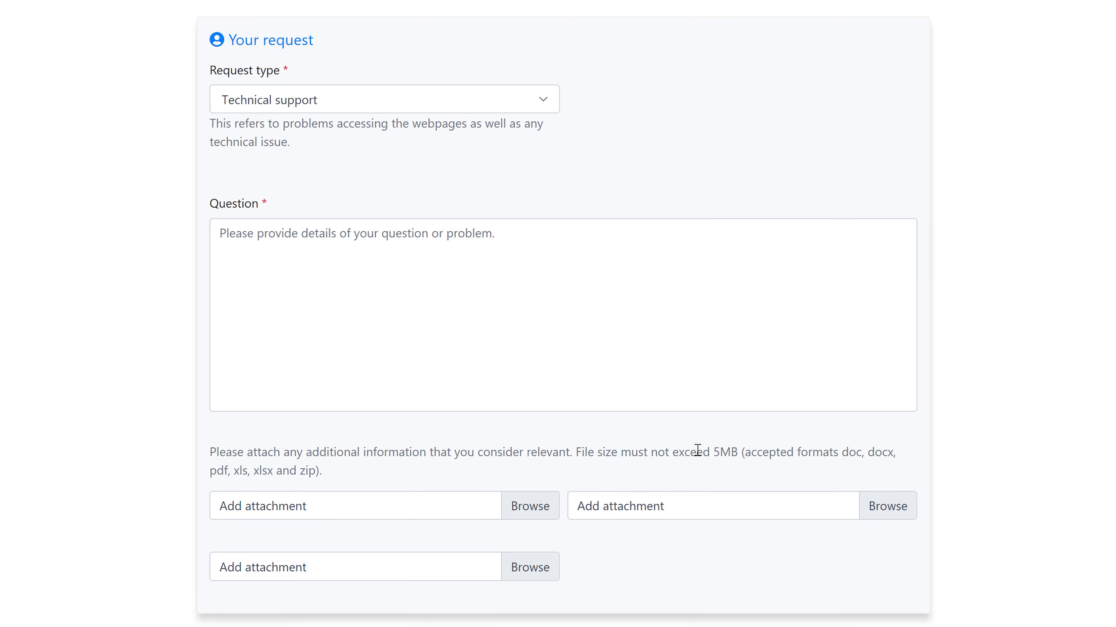
pyautogui.scroll(-10, 705, 453)
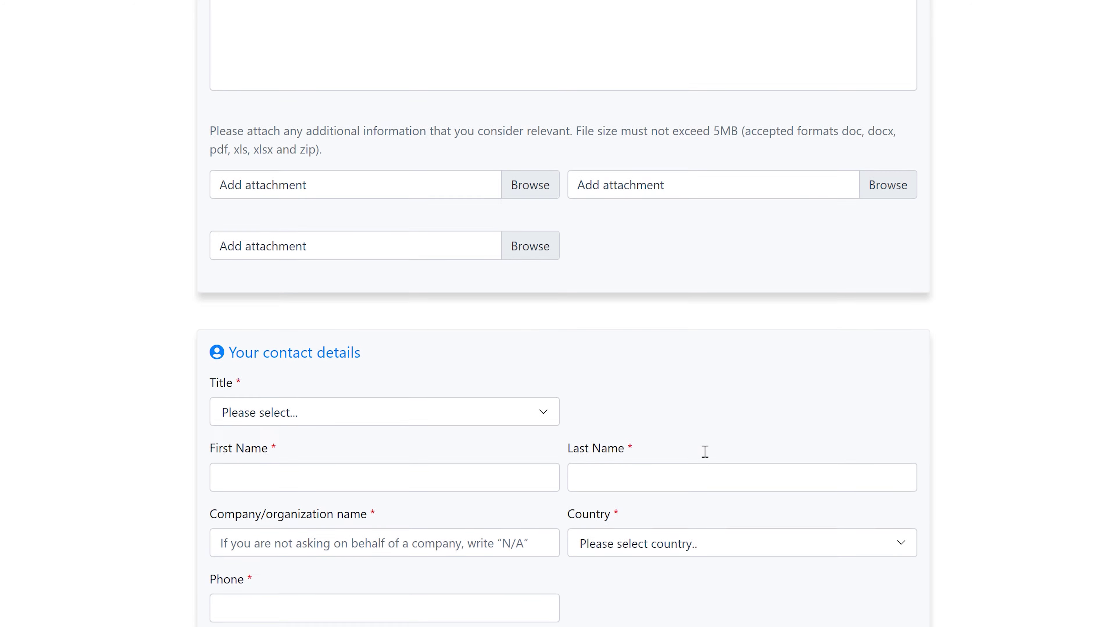
pyautogui.scroll(12, 724, 462)
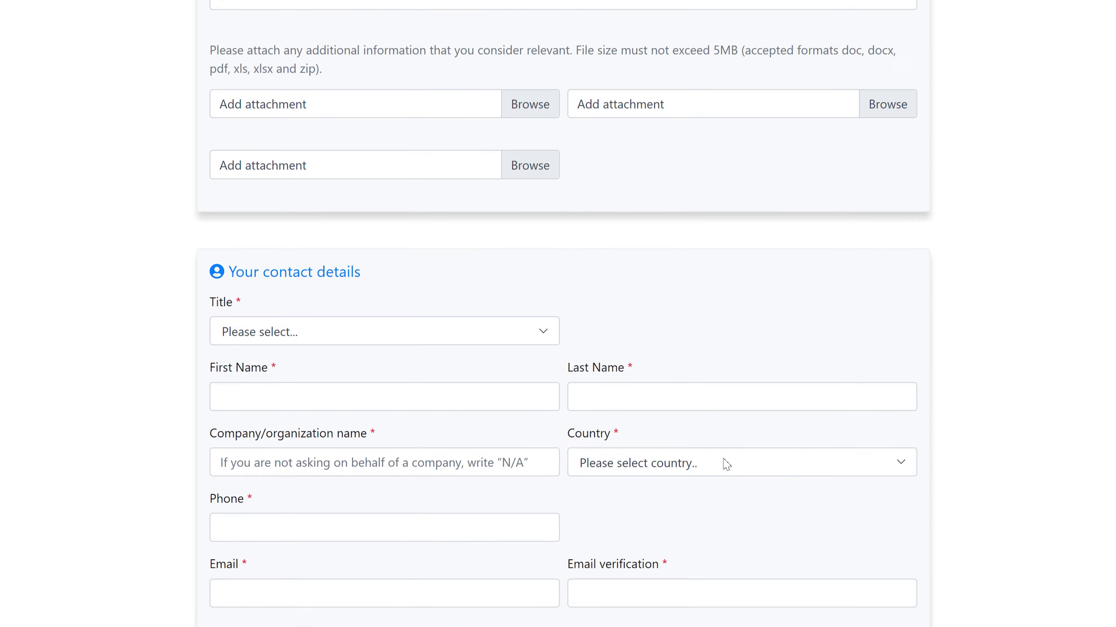